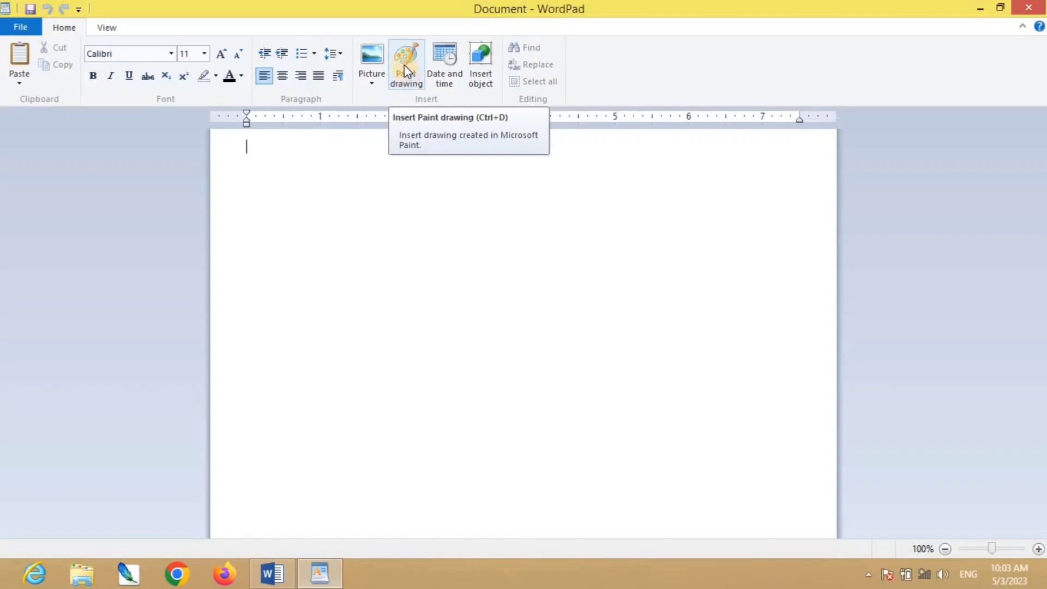
Insert a new Paint drawing into the document and enlarge its canvas to about 334 × 303 px
{"action": "left_click", "coordinate": [404, 64]}
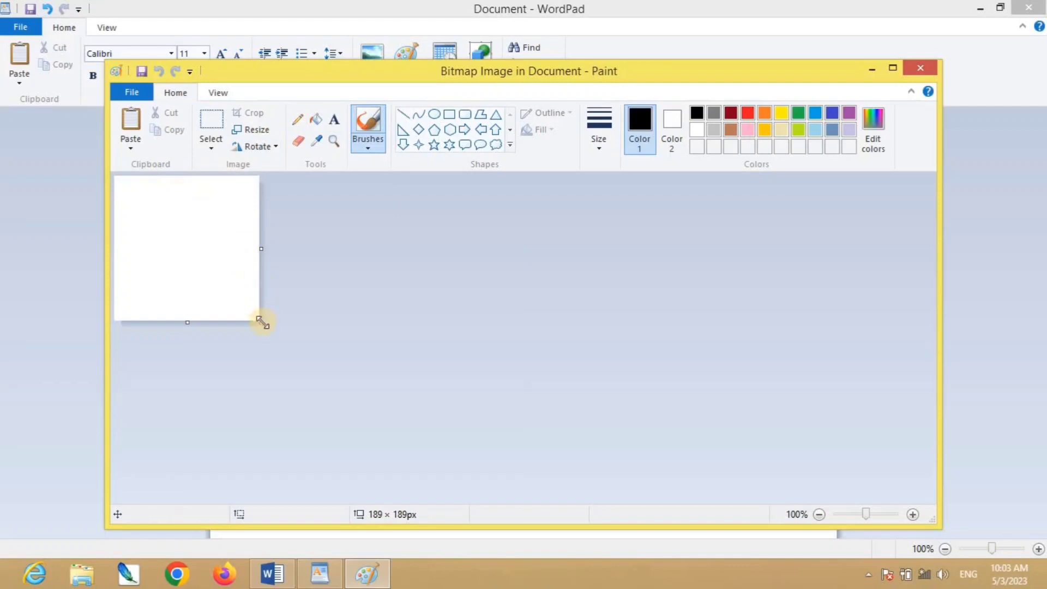
{"action": "left_click_drag", "start_coordinate": [263, 319], "coordinate": [373, 410]}
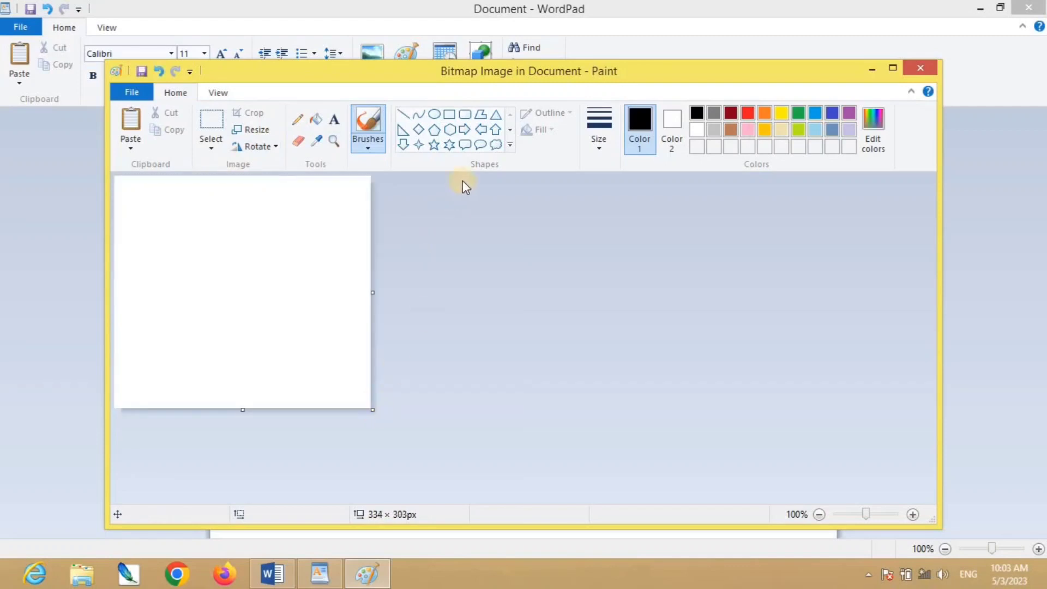
Draw a six-point star (about 133×120 px), an oval callout (about 125×98 px) and, beneath them, a cloud callout (about 193×124 px)
{"action": "left_click", "coordinate": [449, 146]}
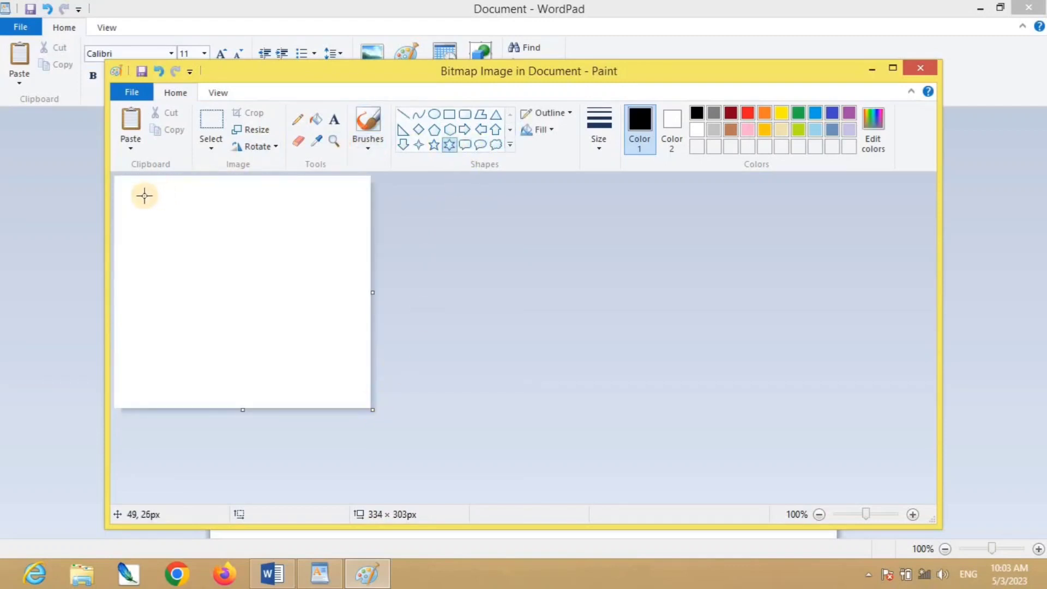
{"action": "left_click_drag", "start_coordinate": [129, 188], "coordinate": [232, 280]}
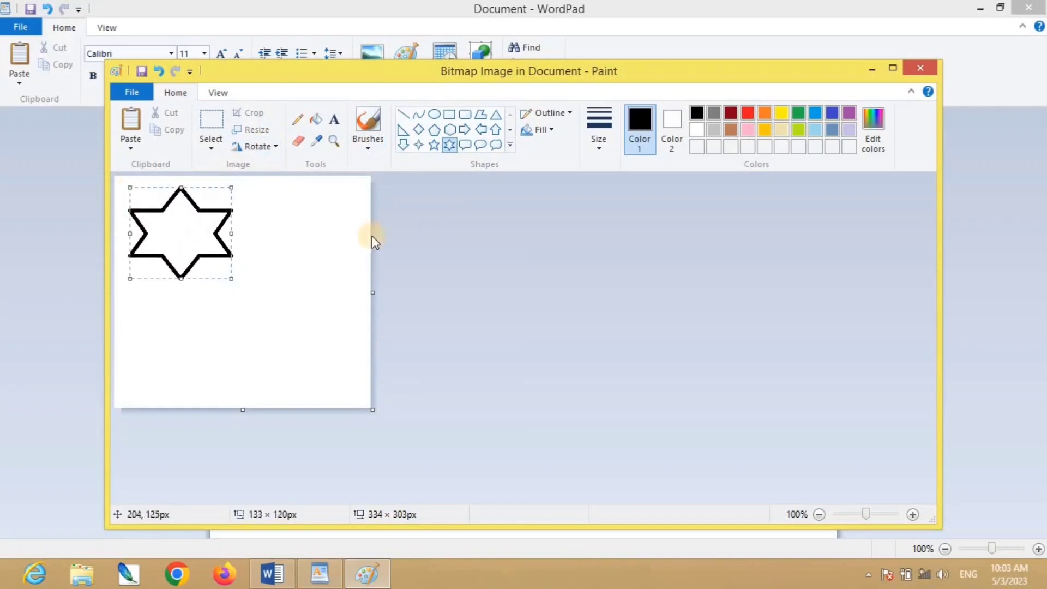
{"action": "left_click", "coordinate": [479, 144]}
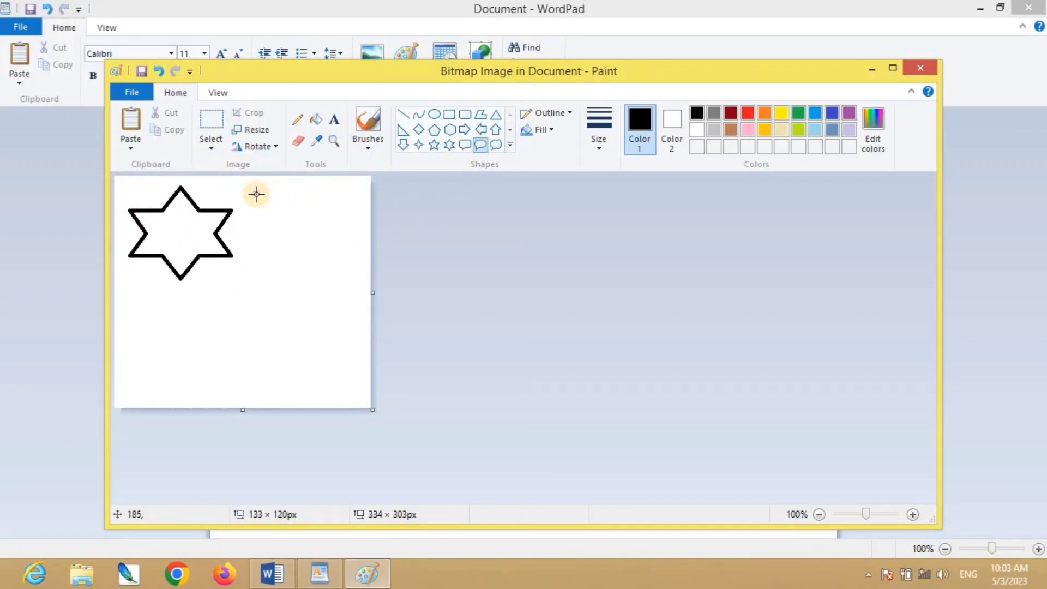
{"action": "left_click_drag", "start_coordinate": [254, 192], "coordinate": [355, 272]}
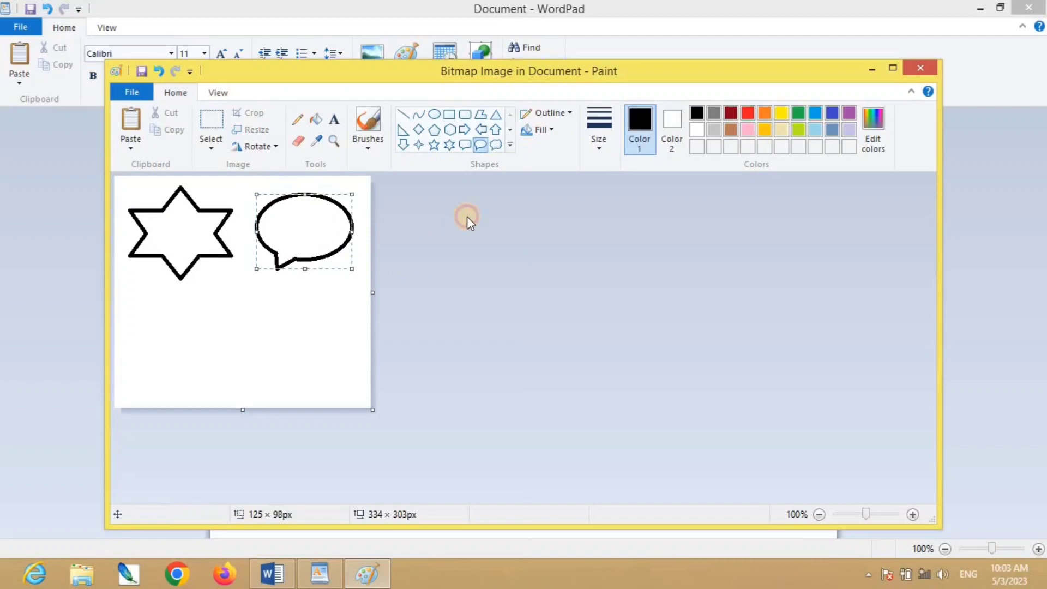
{"action": "left_click", "coordinate": [495, 145]}
{"action": "left_click_drag", "start_coordinate": [158, 300], "coordinate": [308, 395]}
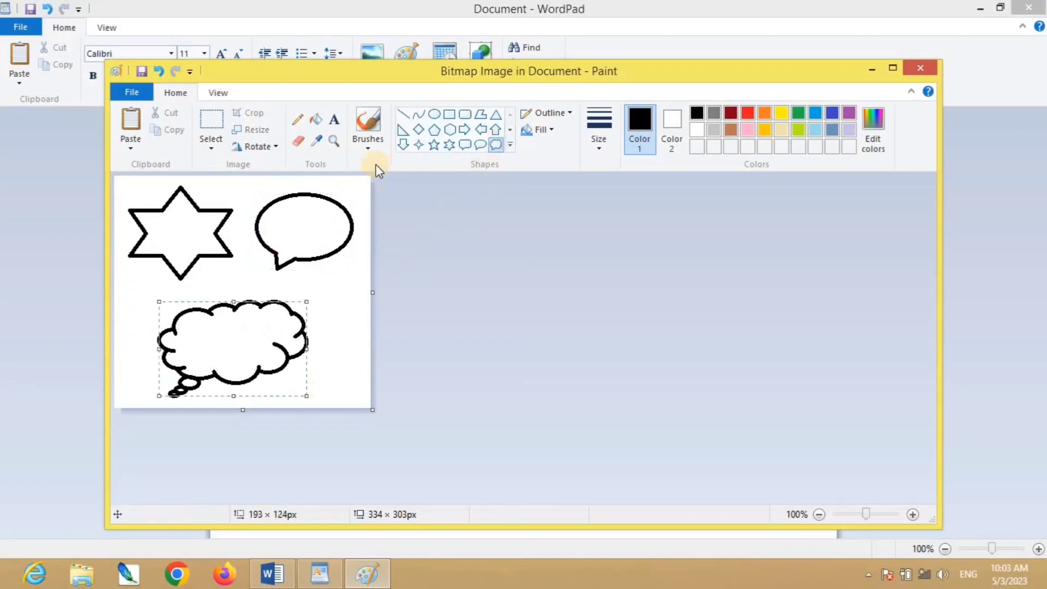
Fill the whole oval callout, outline included, with yellow, the star with pink and the cloud callout's body with light beige
{"action": "left_click", "coordinate": [316, 119]}
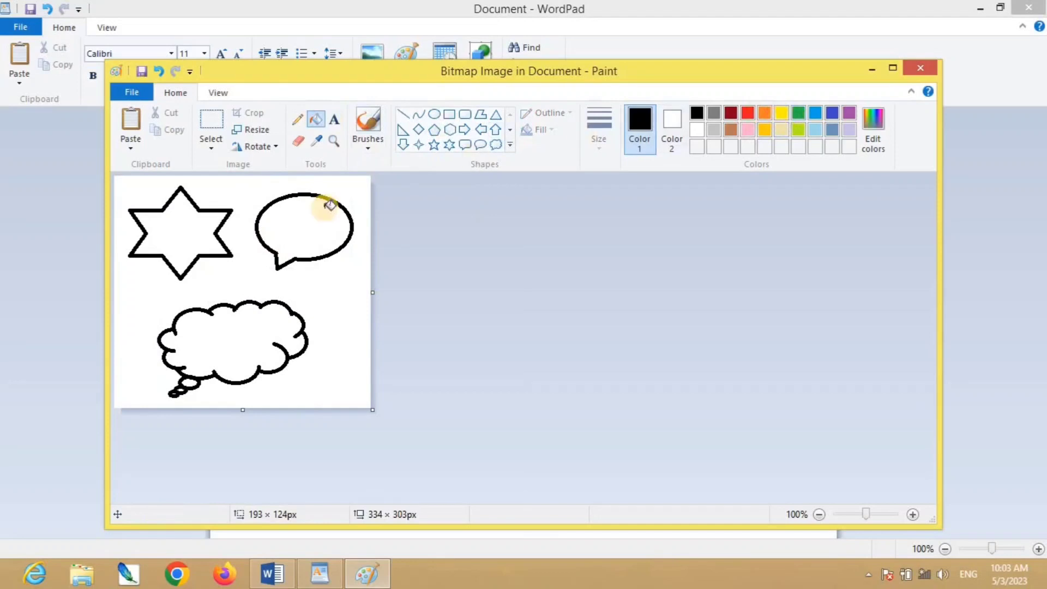
{"action": "left_click", "coordinate": [284, 210]}
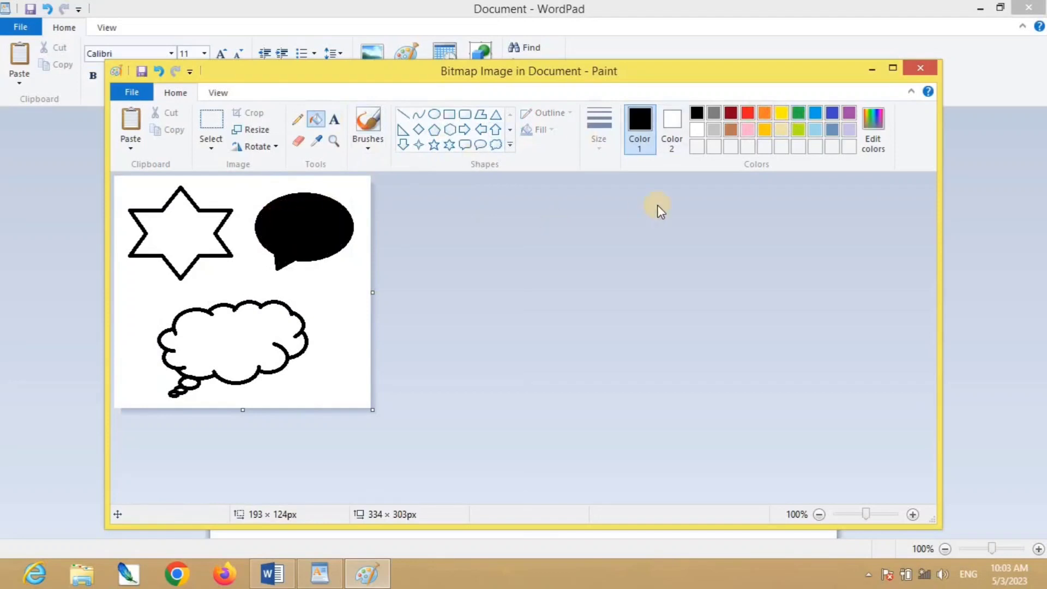
{"action": "left_click", "coordinate": [781, 113]}
{"action": "left_click", "coordinate": [344, 210]}
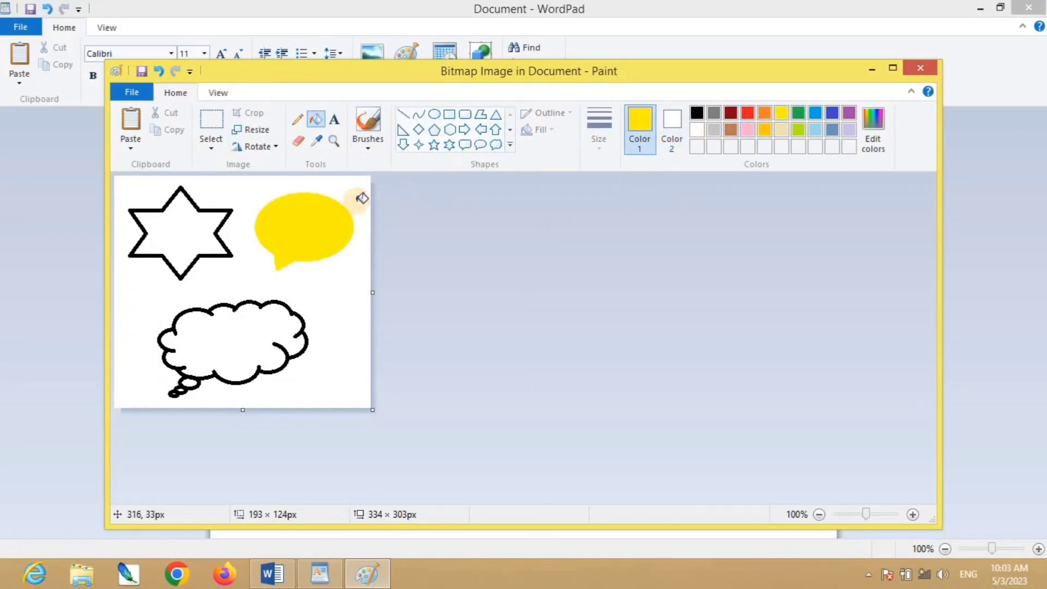
{"action": "left_click", "coordinate": [748, 130]}
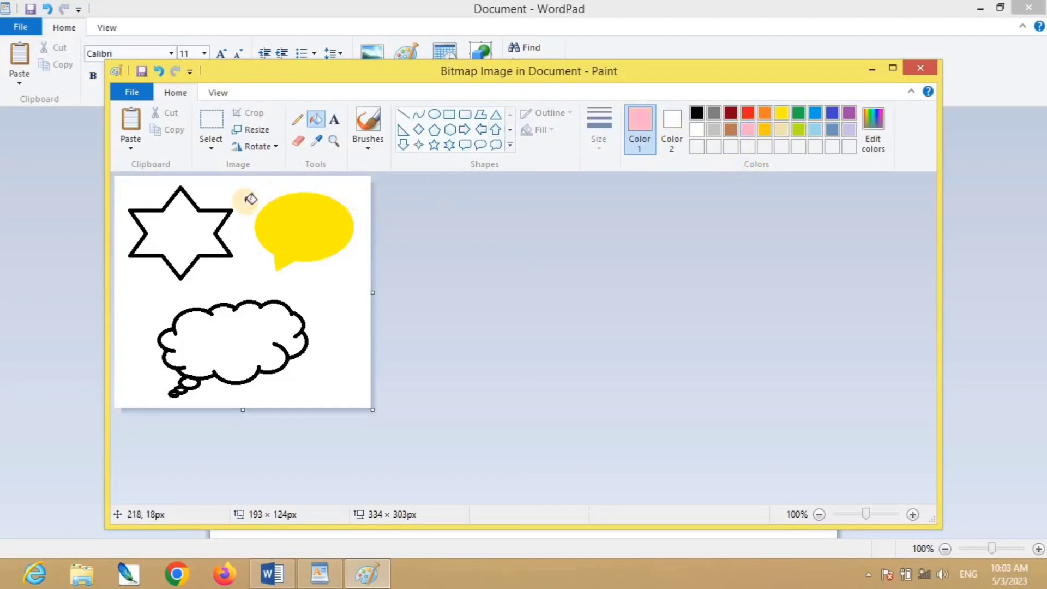
{"action": "left_click", "coordinate": [192, 222]}
{"action": "left_click", "coordinate": [783, 131]}
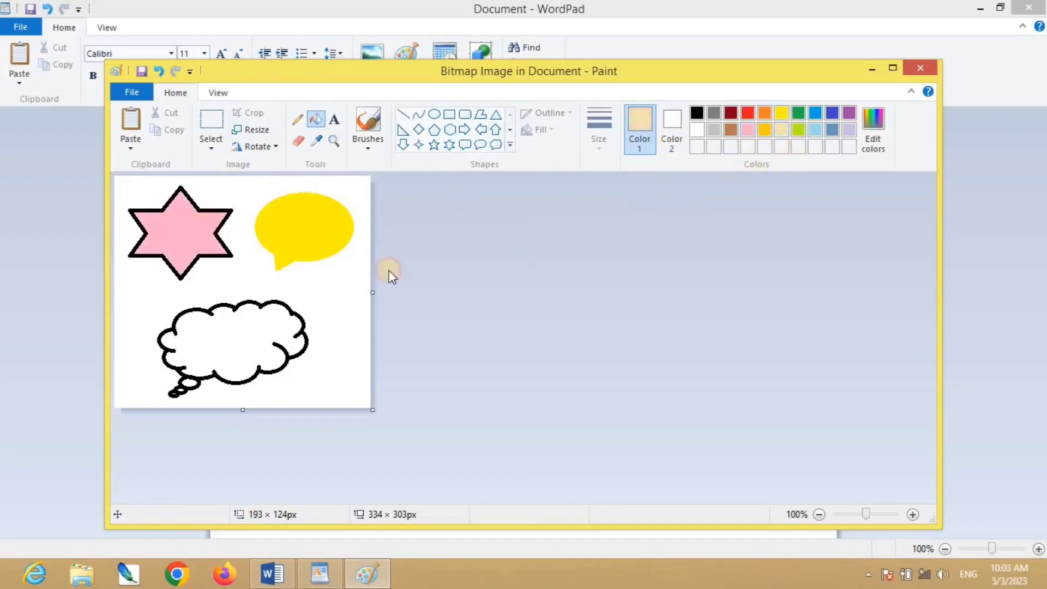
{"action": "left_click", "coordinate": [235, 334]}
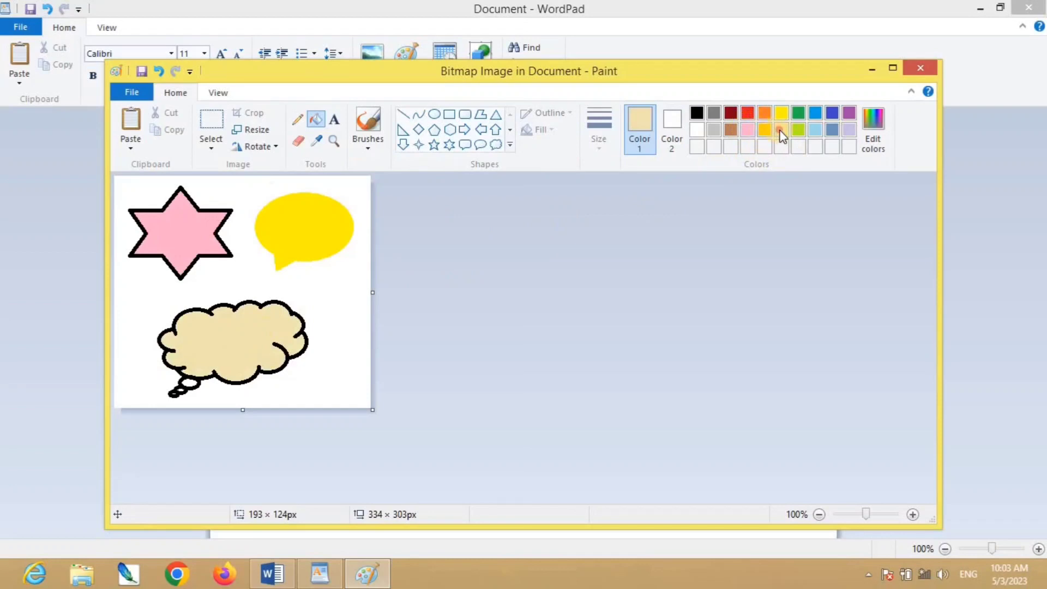
Fill the drawing's background with light blue and close the drawing to return to the document
{"action": "left_click", "coordinate": [318, 295]}
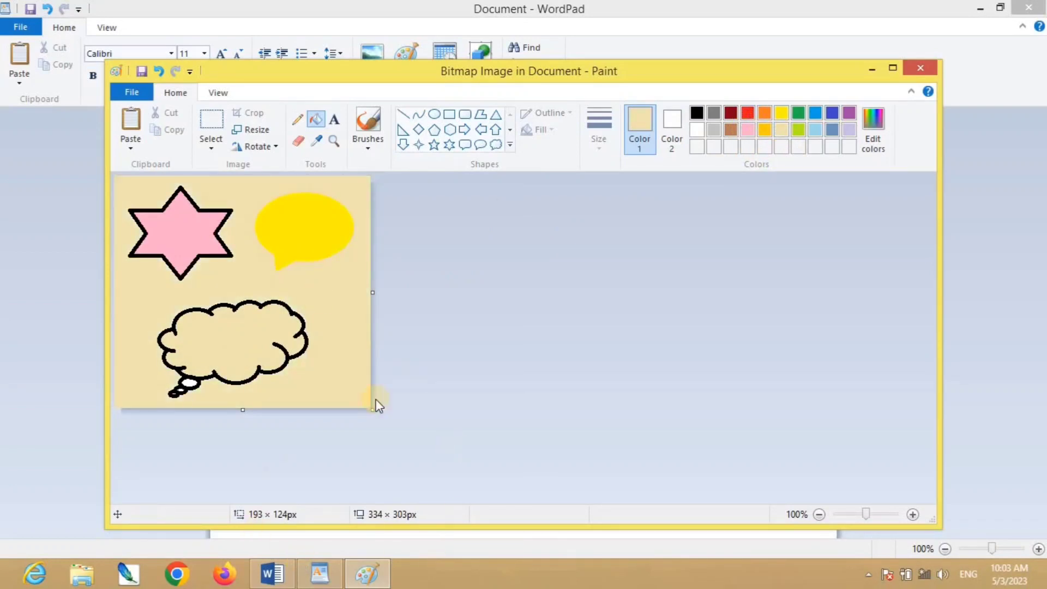
{"action": "left_click", "coordinate": [815, 129]}
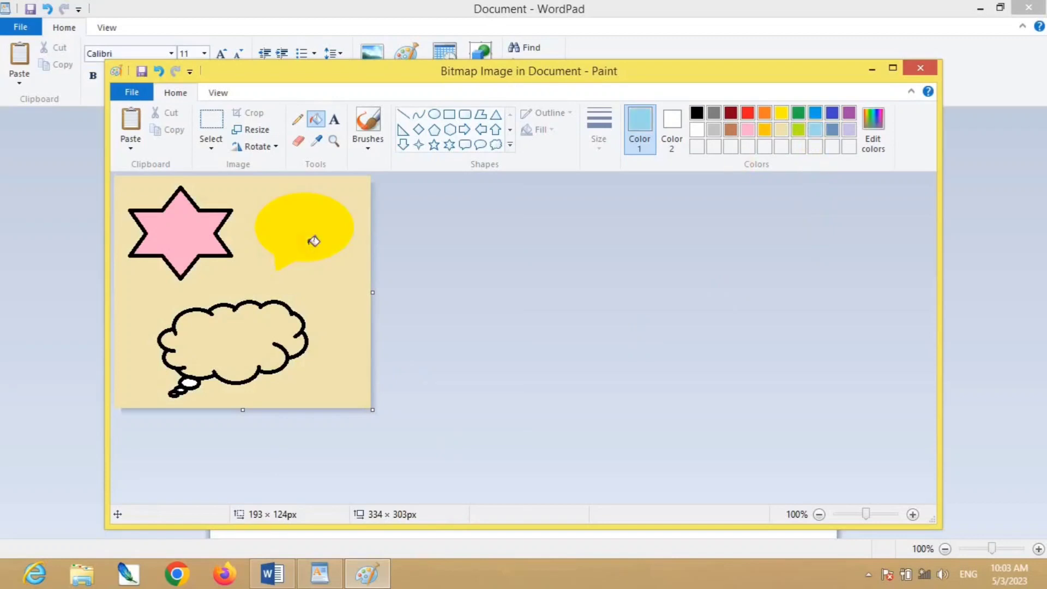
{"action": "left_click", "coordinate": [311, 279]}
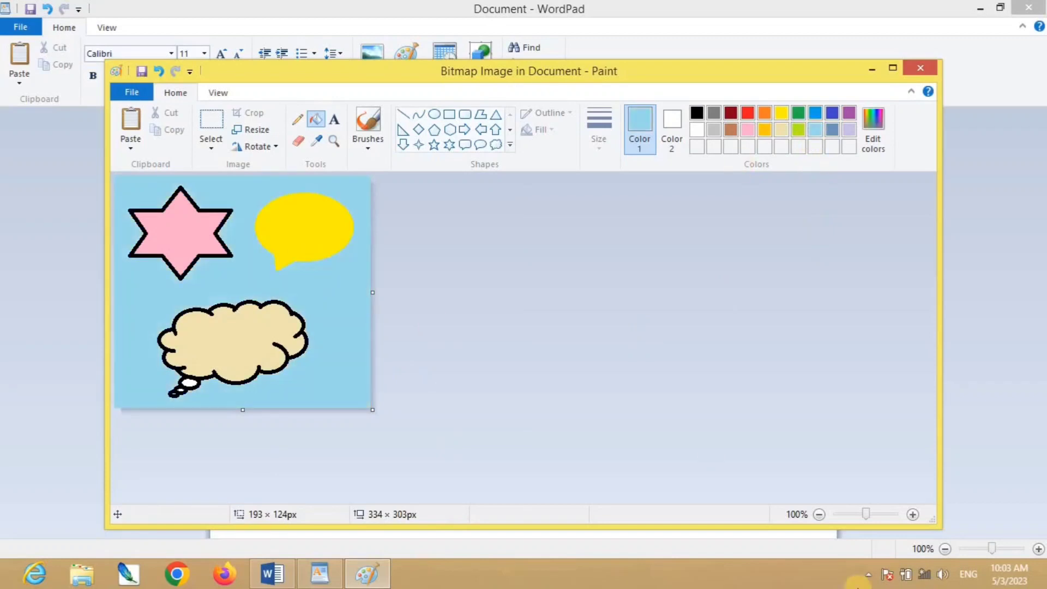
{"action": "left_click", "coordinate": [921, 69]}
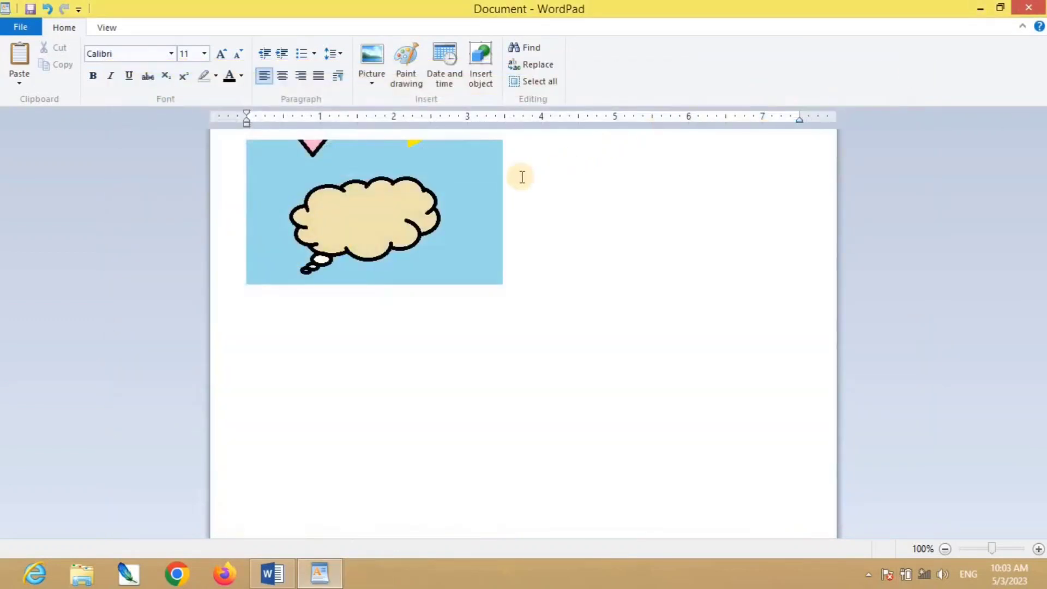
Reopen the inserted drawing for editing from the document and fill the star with red
{"action": "left_click", "coordinate": [378, 192]}
{"action": "left_click_drag", "start_coordinate": [377, 210], "coordinate": [372, 275]}
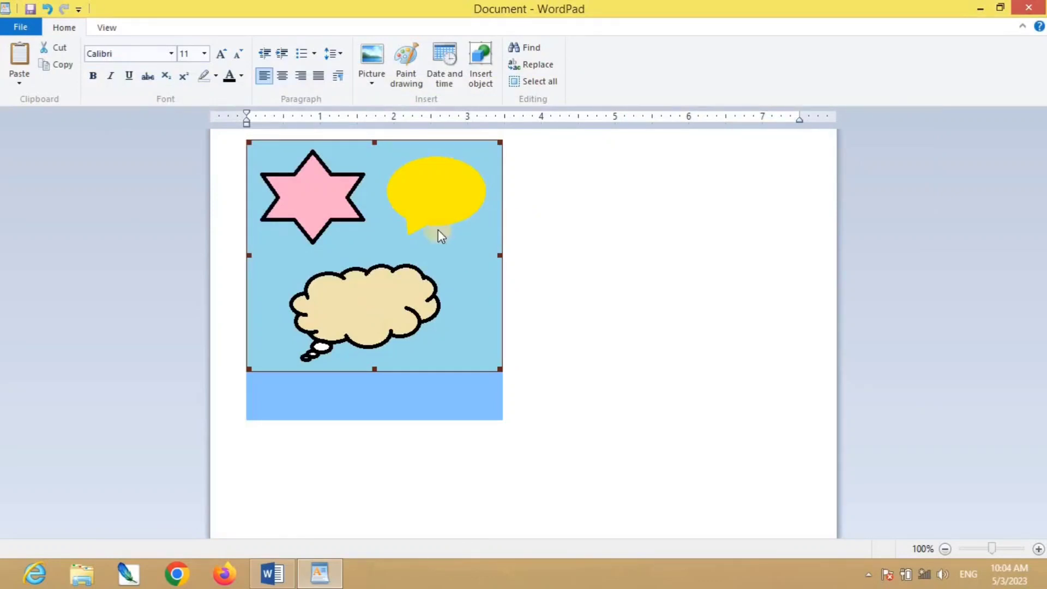
{"action": "left_click_drag", "start_coordinate": [485, 238], "coordinate": [397, 228]}
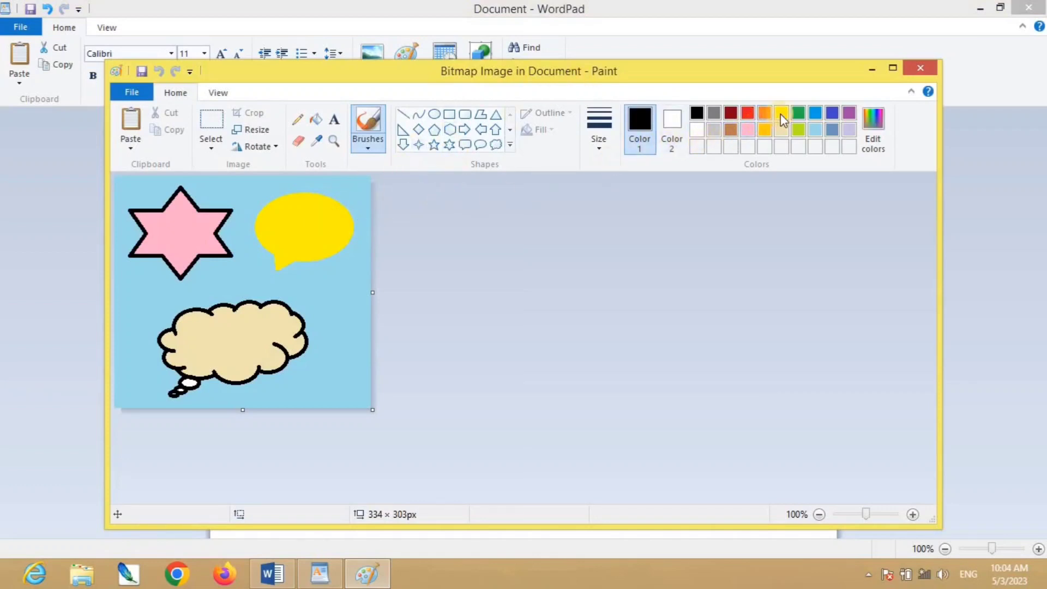
{"action": "left_click", "coordinate": [749, 115]}
{"action": "left_click", "coordinate": [316, 119]}
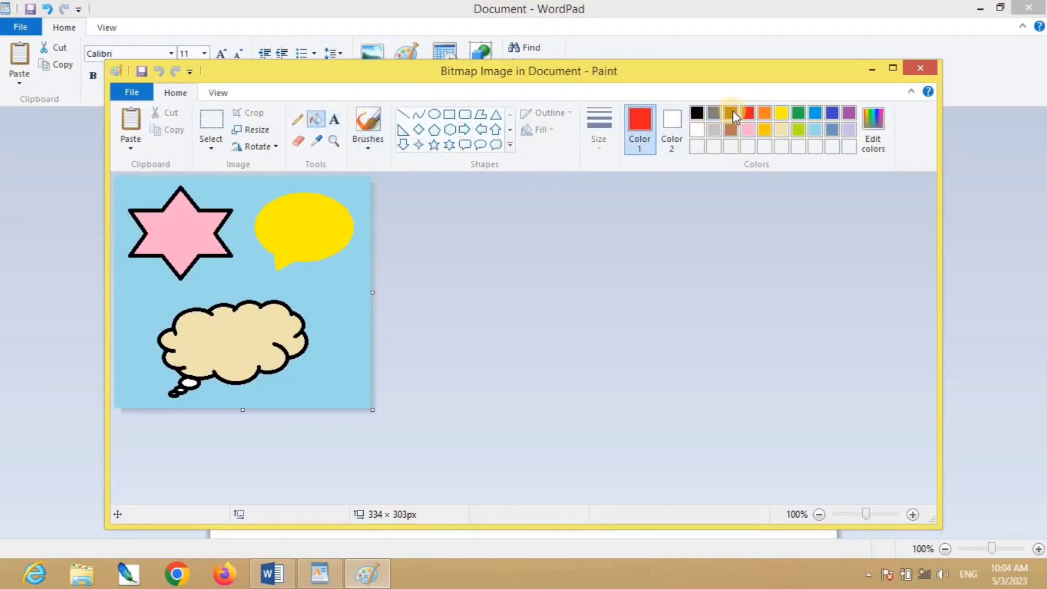
{"action": "left_click", "coordinate": [189, 233]}
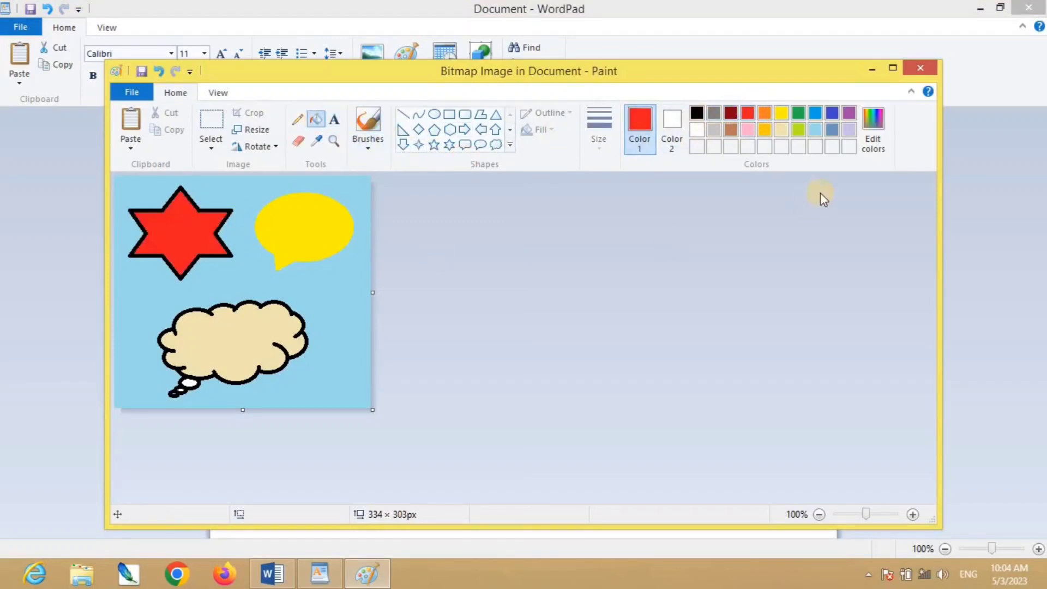
Fill the cloud callout's body with lime green and close the drawing to update it in the document
{"action": "left_click", "coordinate": [798, 130]}
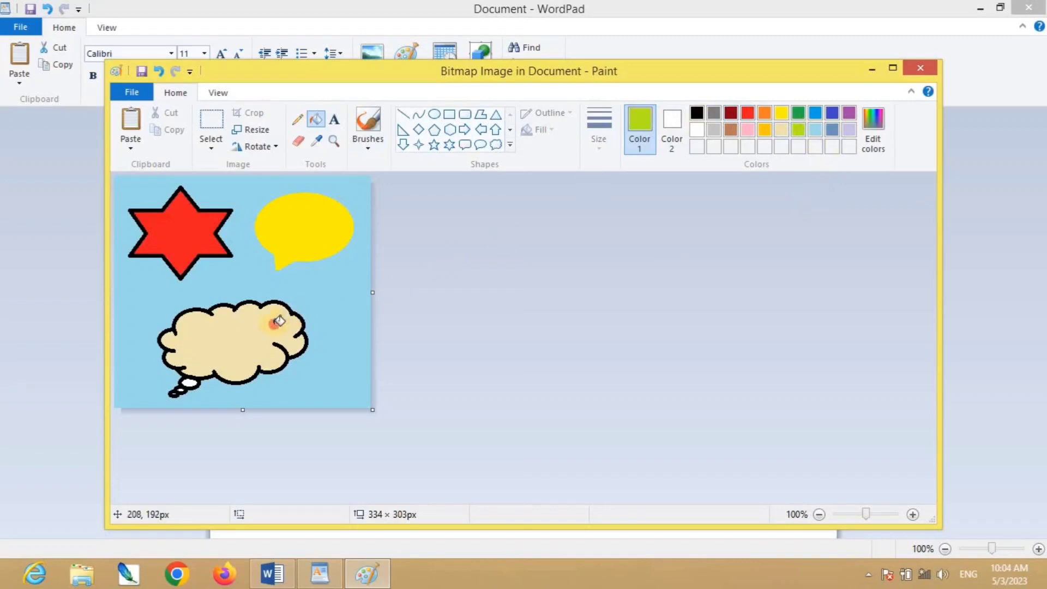
{"action": "left_click", "coordinate": [277, 321]}
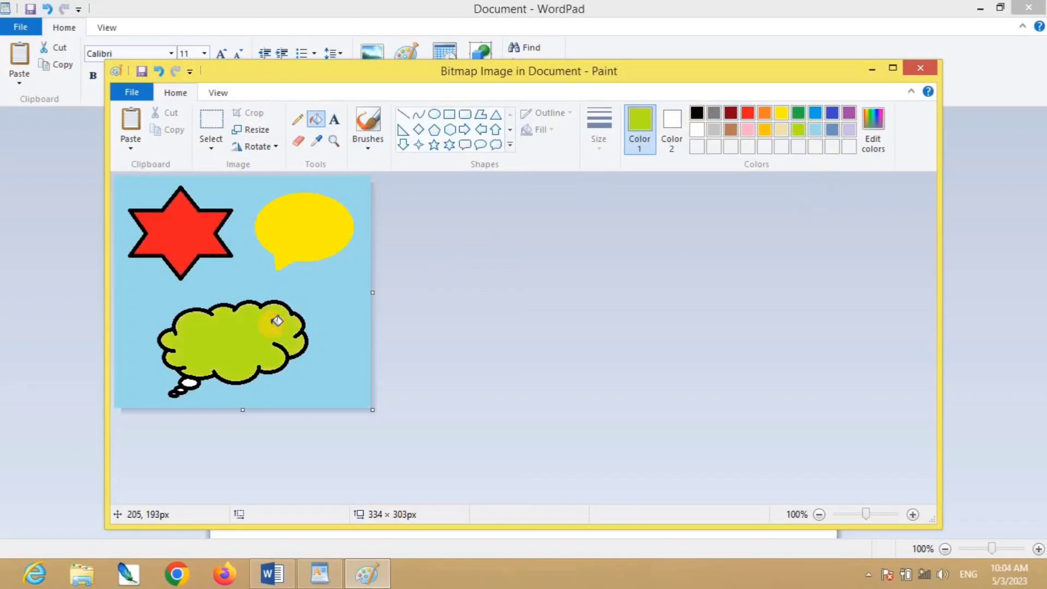
{"action": "left_click", "coordinate": [921, 71]}
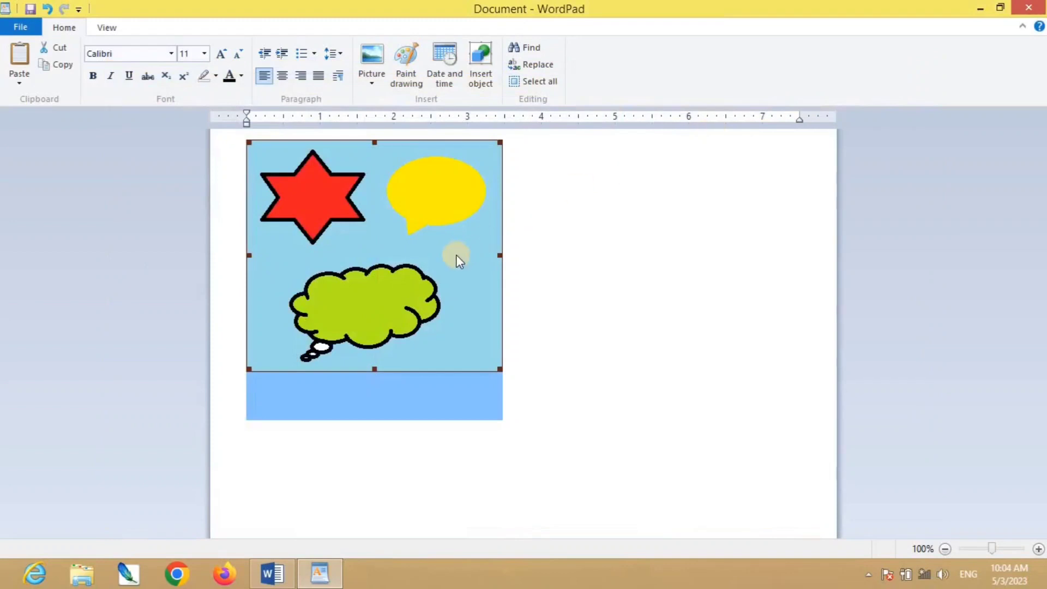
Leave blank lines below the drawing and enter a sample sentence saying that a named boy "is a good Boy."
{"action": "left_click", "coordinate": [526, 261]}
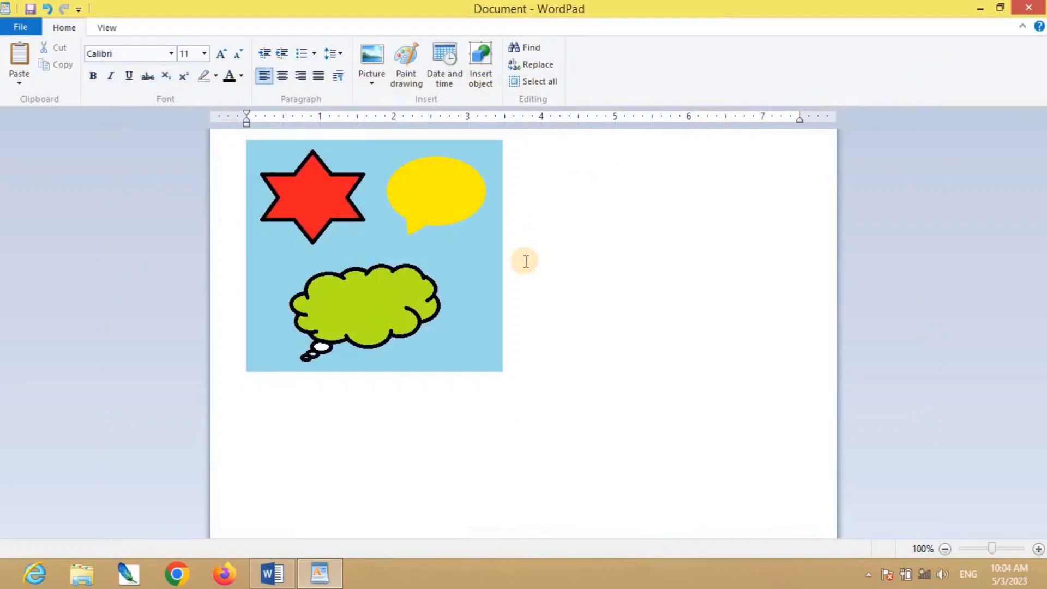
{"action": "key", "text": "Return"}
{"action": "key", "text": "Return"}
{"action": "key", "text": "Return"}
{"action": "type", "text": "Ram is a good Boy."}
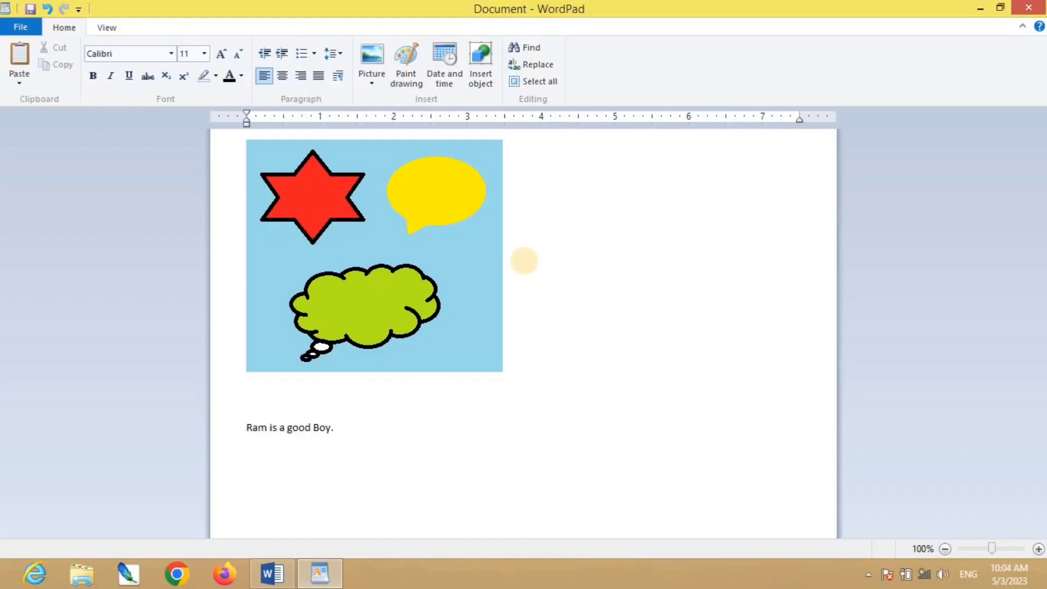
Insert the current date below the sentence in the long format "Wednesday, May 3, 2023"
{"action": "left_click", "coordinate": [440, 71]}
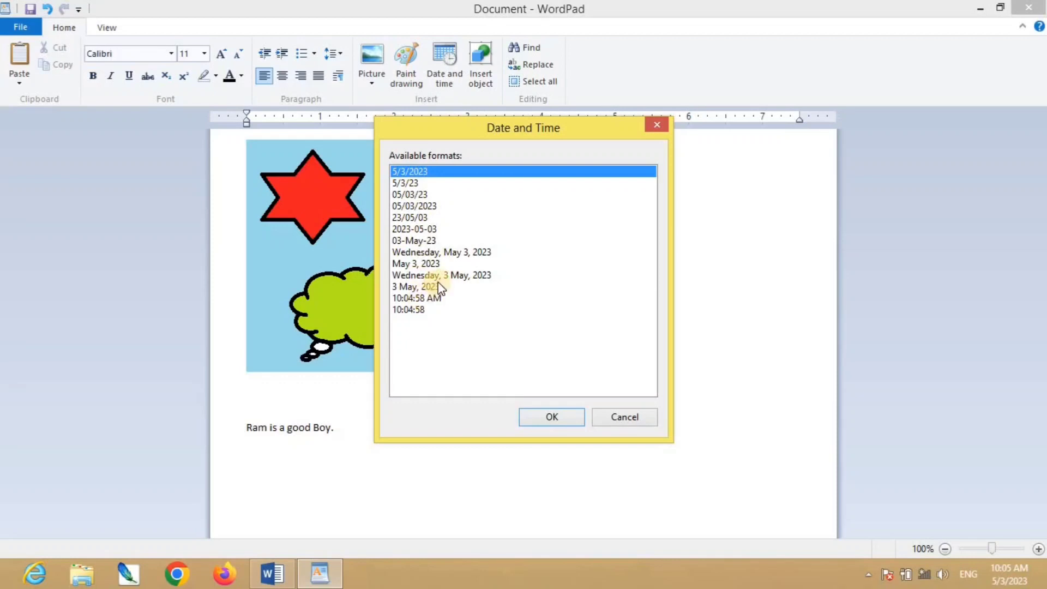
{"action": "left_click", "coordinate": [457, 253]}
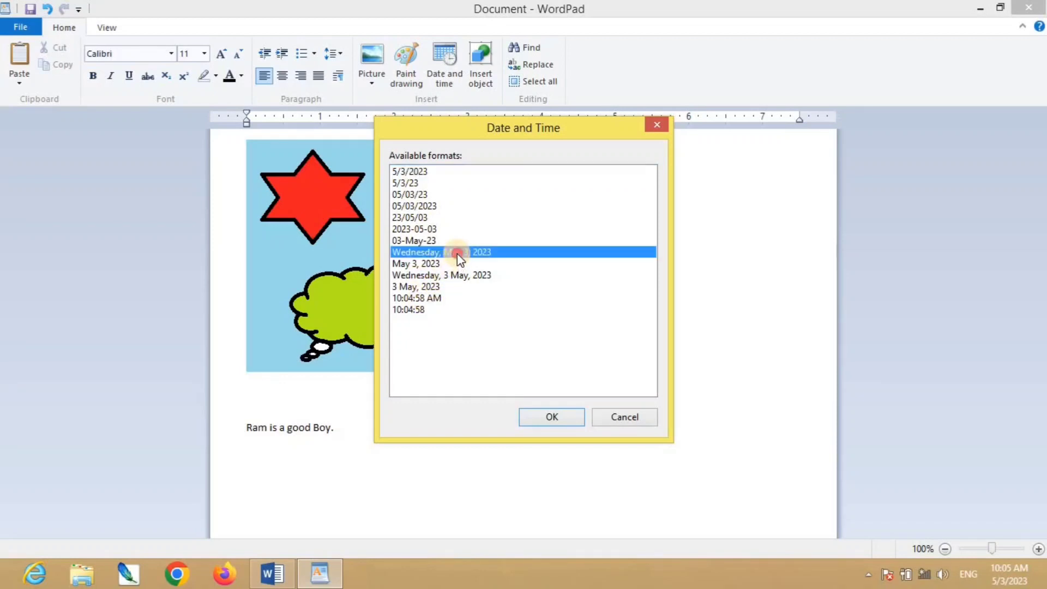
{"action": "left_click", "coordinate": [551, 416]}
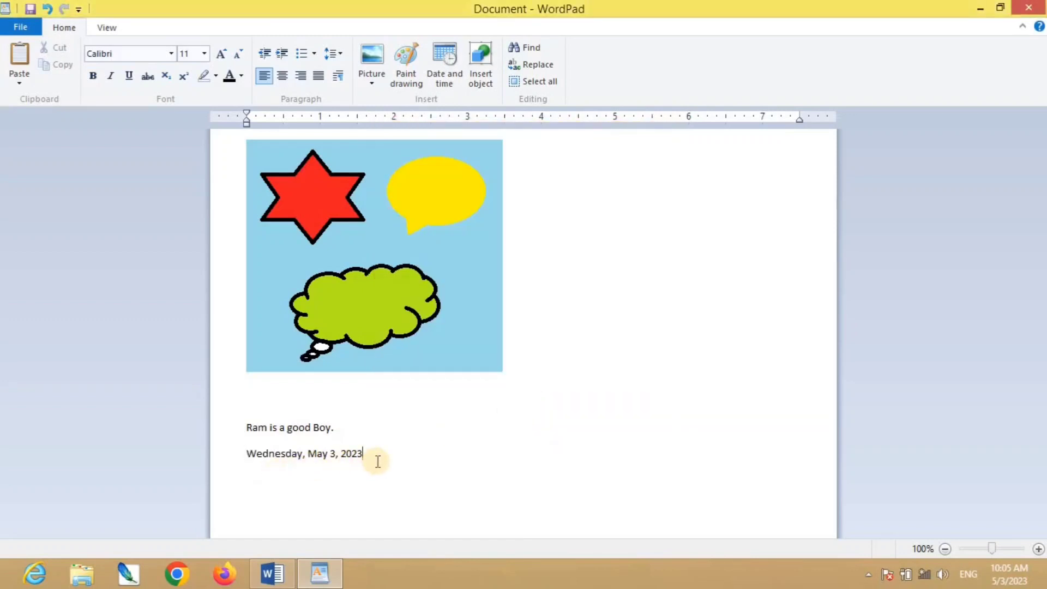
Insert the current time on a new line below the date in the format "10:05:21 AM"
{"action": "key", "text": "Return"}
{"action": "left_click", "coordinate": [438, 67]}
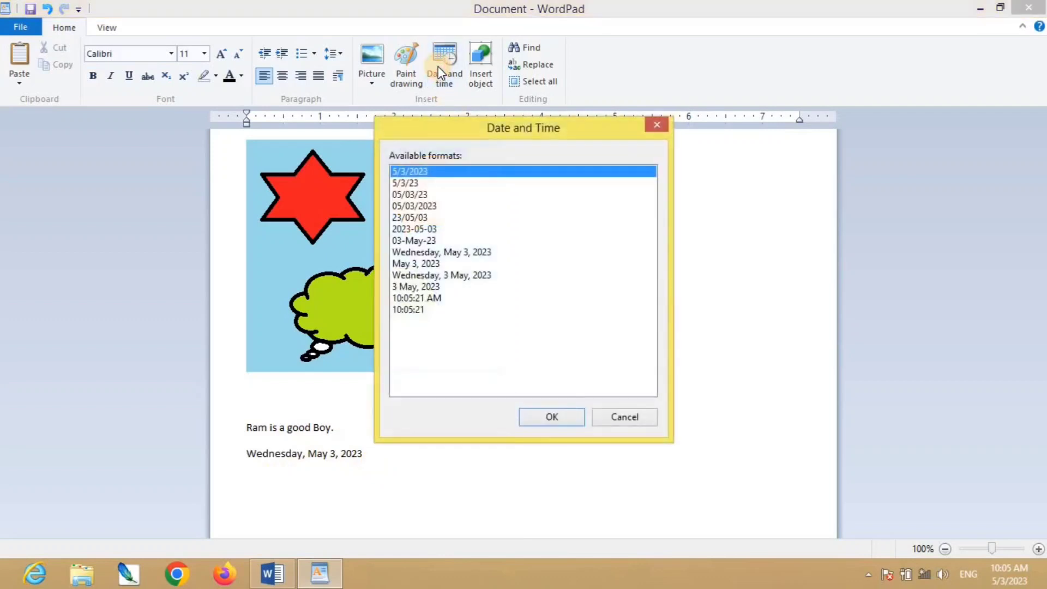
{"action": "left_click", "coordinate": [411, 298]}
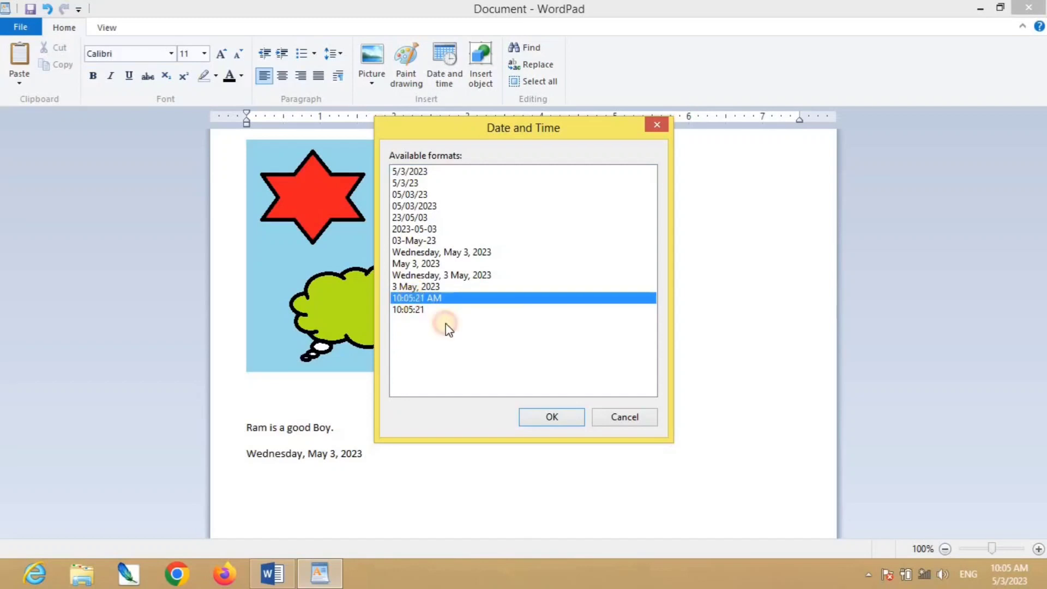
{"action": "left_click", "coordinate": [549, 416]}
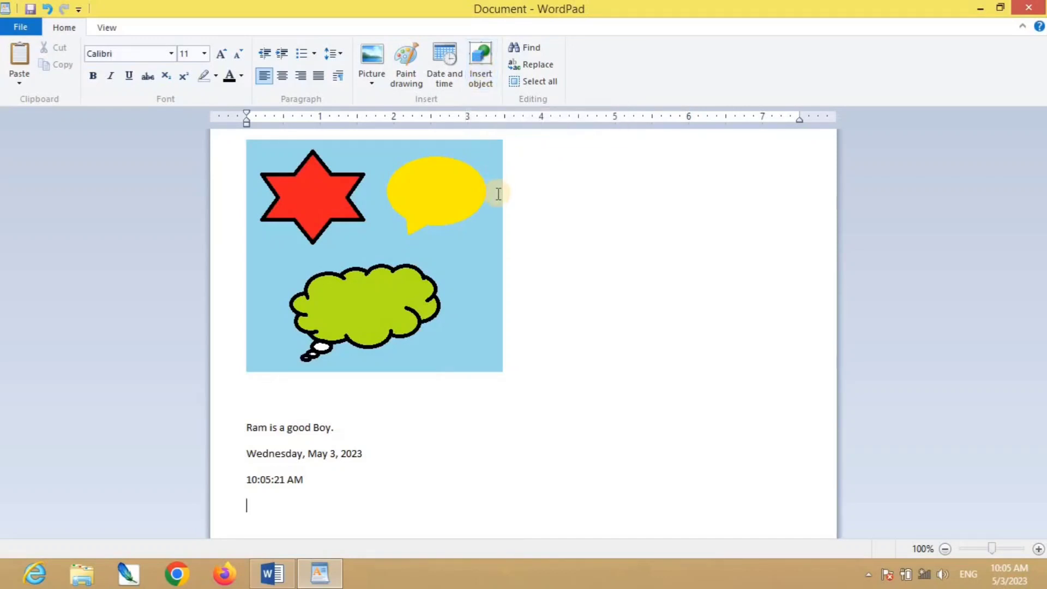
Insert a new Microsoft Word Document object on the line below the time
{"action": "left_click", "coordinate": [567, 353]}
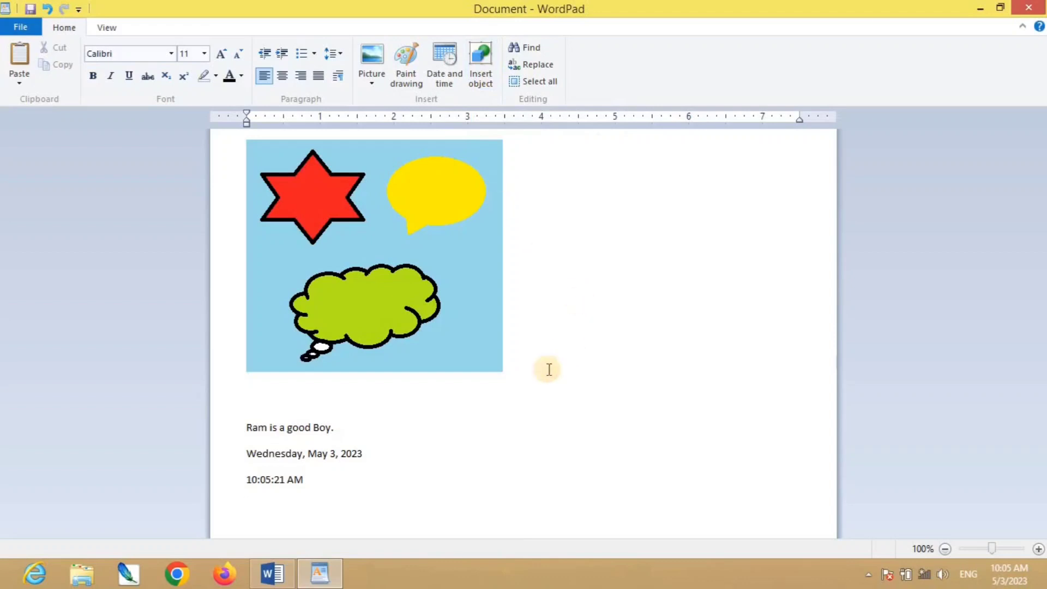
{"action": "left_click", "coordinate": [268, 494]}
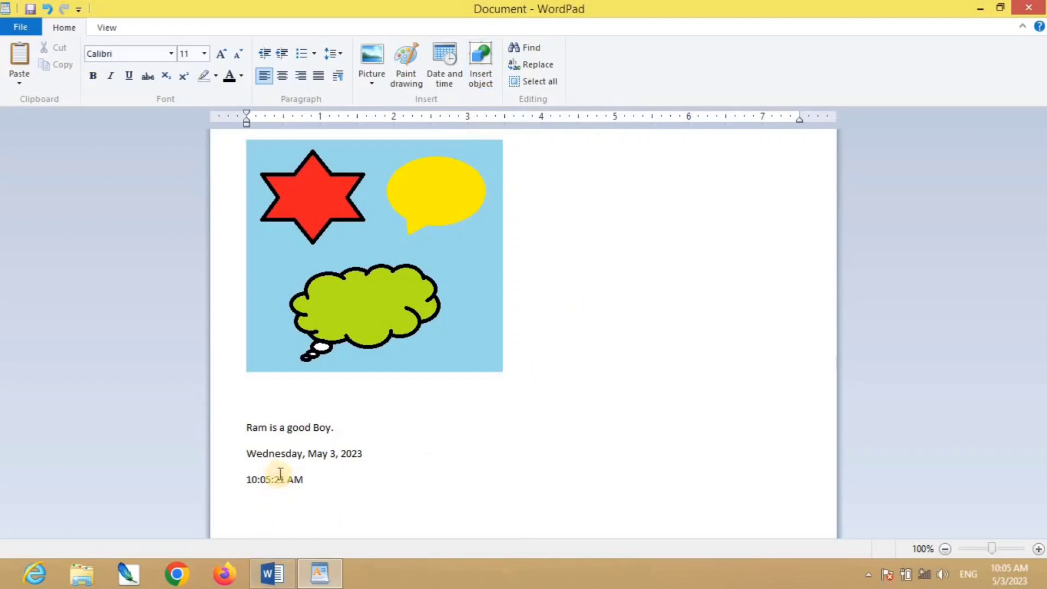
{"action": "left_click", "coordinate": [479, 66]}
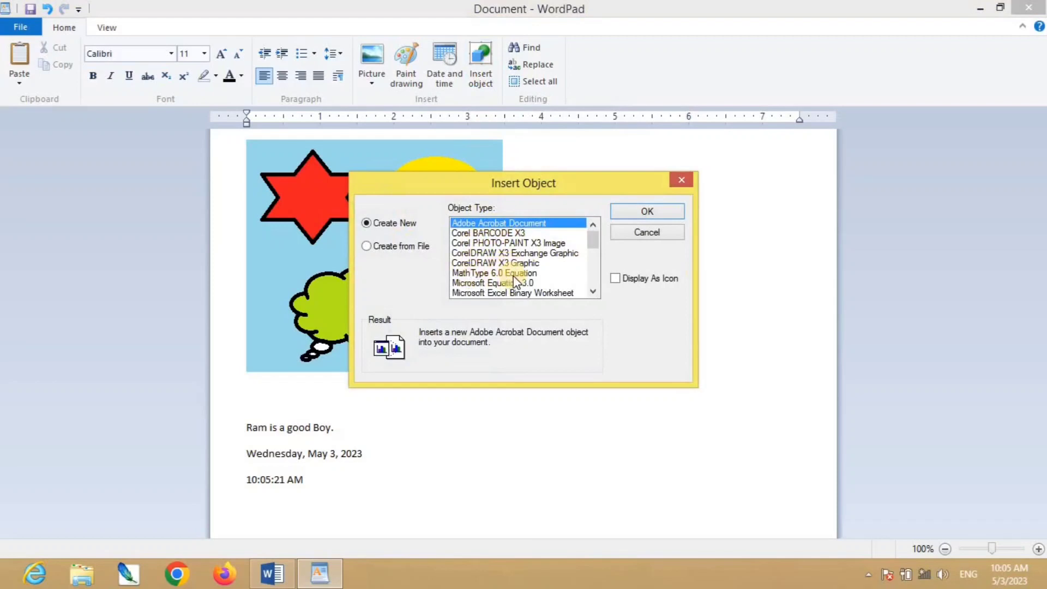
{"action": "left_click", "coordinate": [594, 293]}
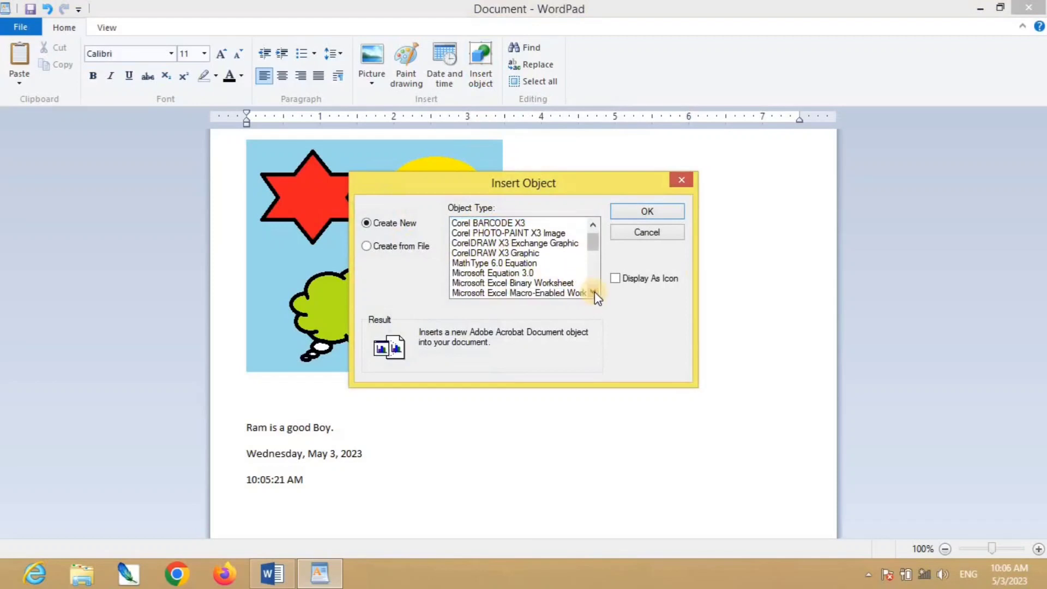
{"action": "left_click", "coordinate": [594, 293]}
{"action": "left_click", "coordinate": [594, 293]}
{"action": "left_click", "coordinate": [594, 293]}
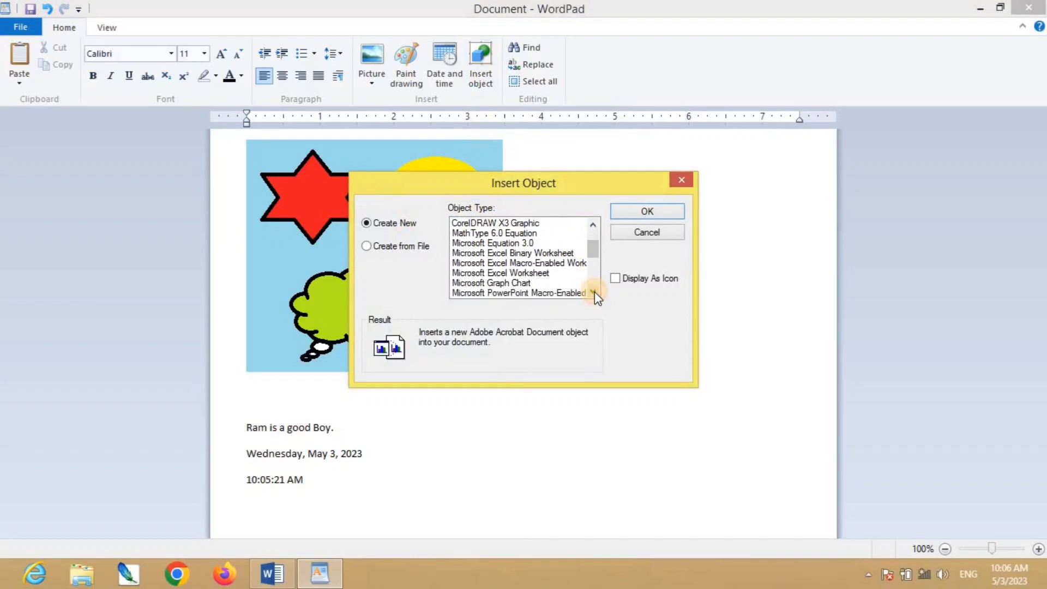
{"action": "left_click", "coordinate": [594, 293]}
{"action": "left_click", "coordinate": [594, 293]}
{"action": "left_click", "coordinate": [593, 293]}
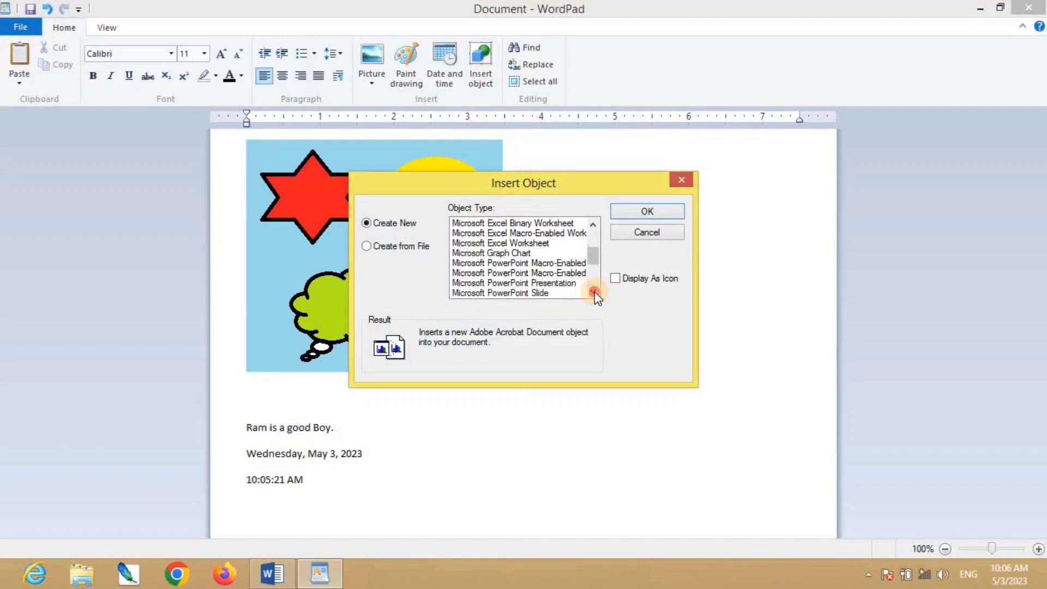
{"action": "left_click", "coordinate": [594, 293]}
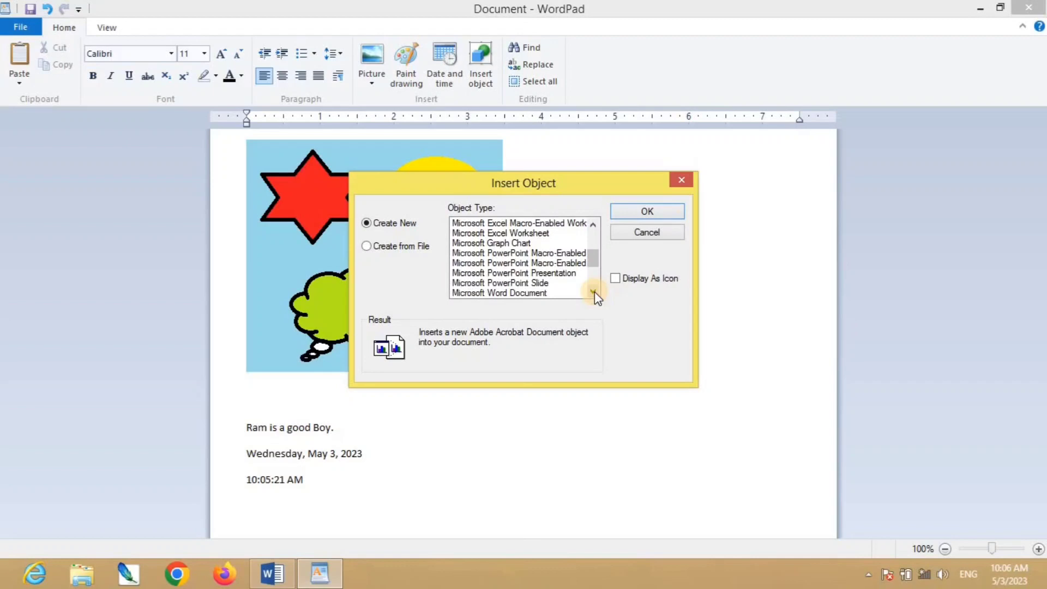
{"action": "left_click", "coordinate": [523, 293]}
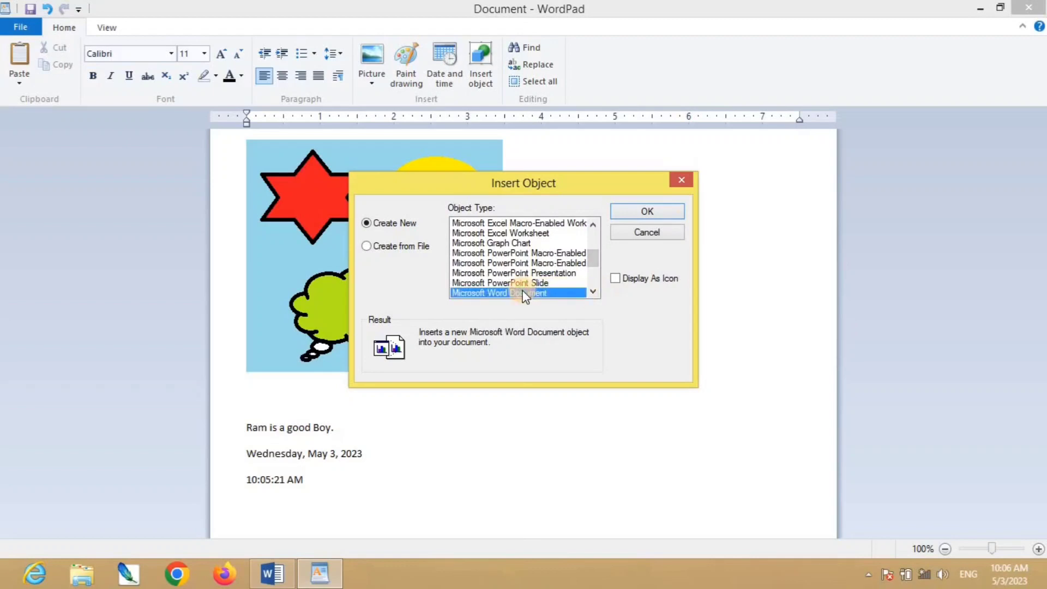
{"action": "left_click", "coordinate": [593, 293]}
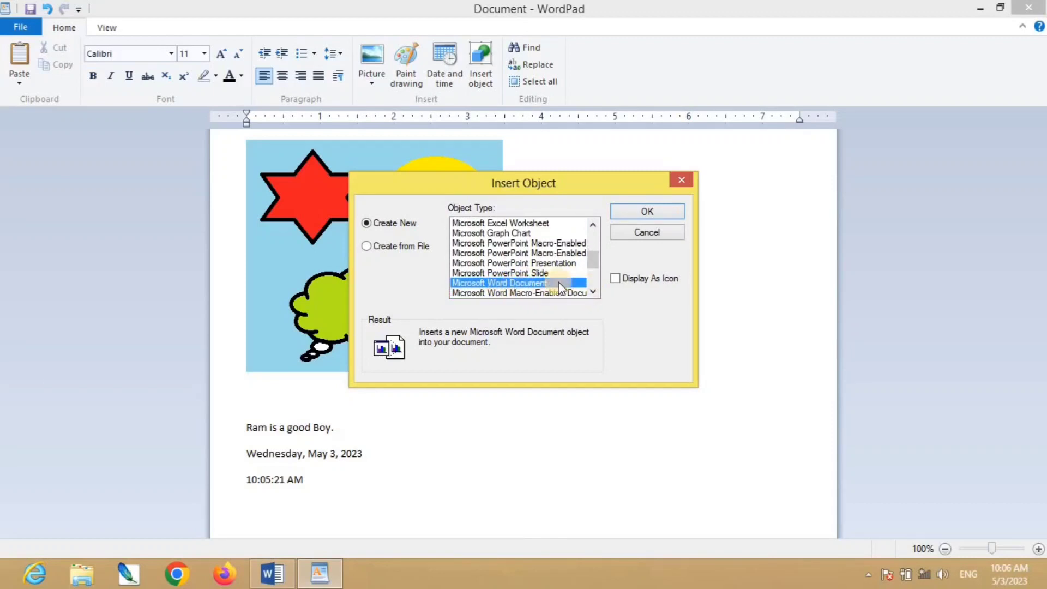
{"action": "left_click", "coordinate": [647, 212]}
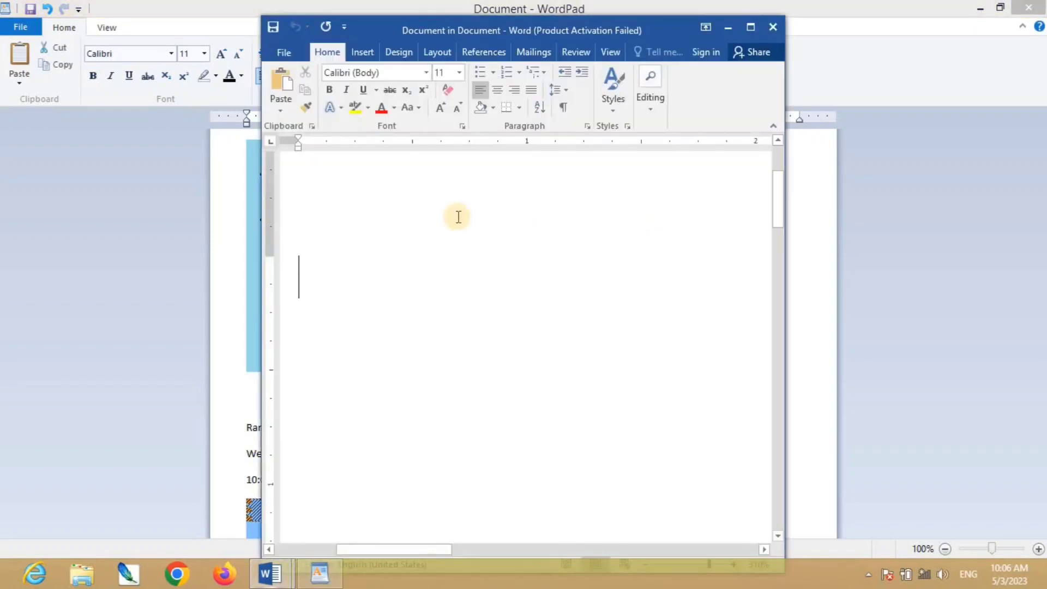
Maximize the embedded Word document and insert WordArt in the light orange fill style with an orange outline
{"action": "left_click", "coordinate": [750, 27]}
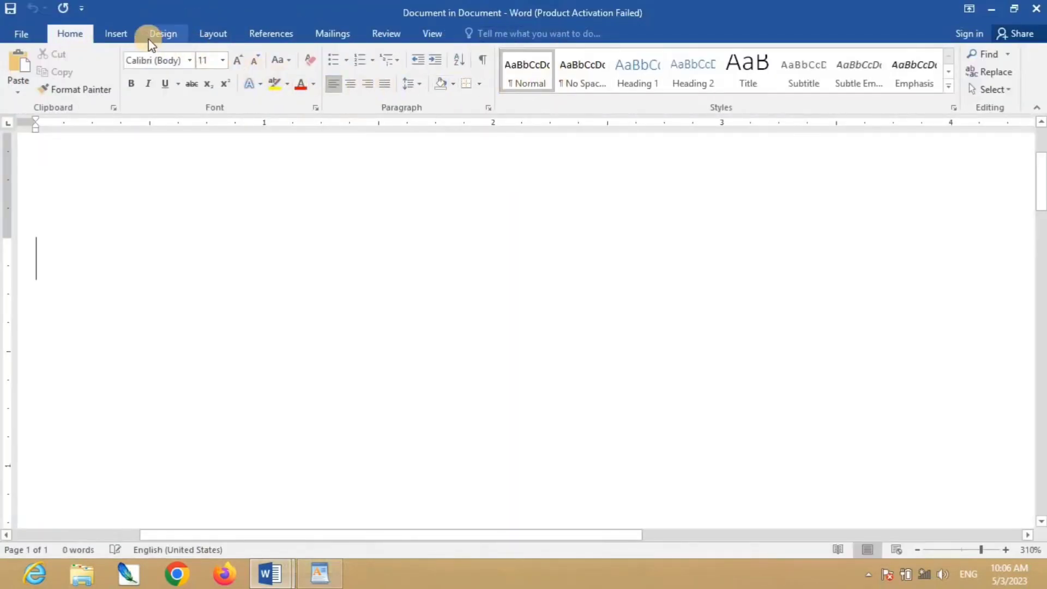
{"action": "left_click", "coordinate": [121, 34]}
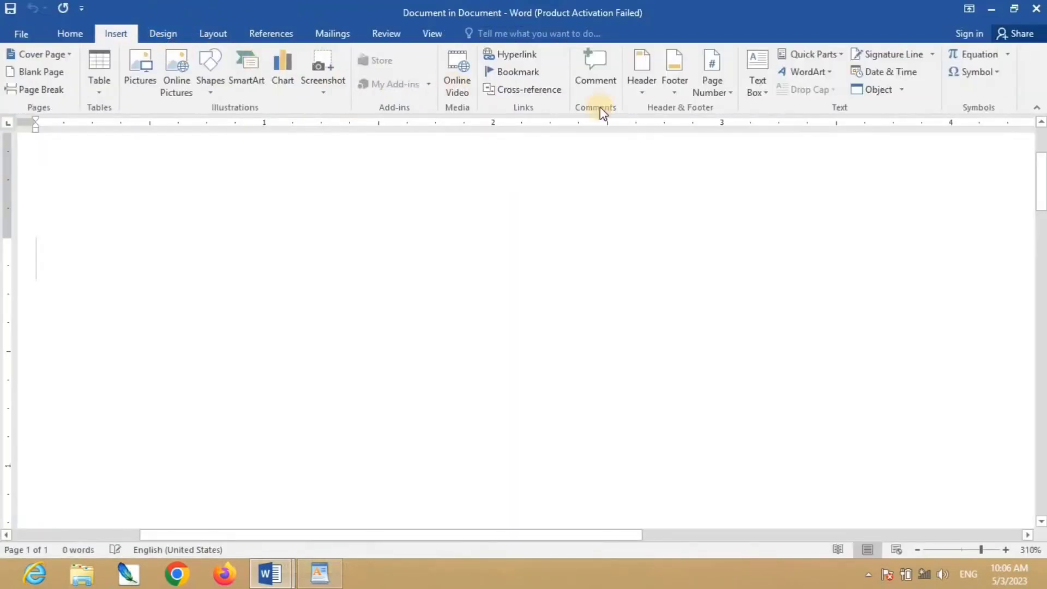
{"action": "left_click", "coordinate": [828, 75]}
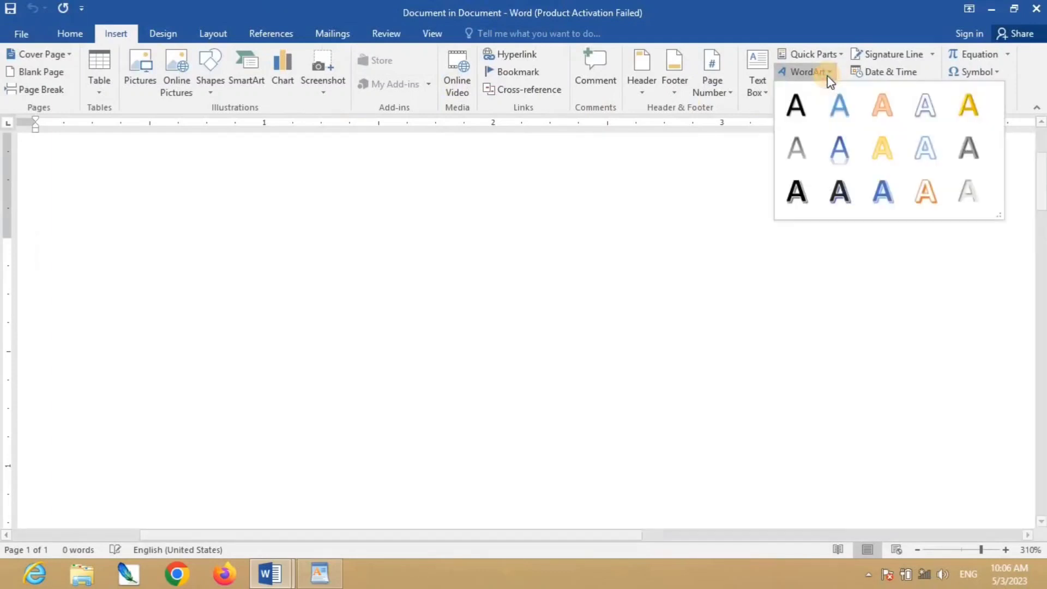
{"action": "left_click", "coordinate": [881, 109]}
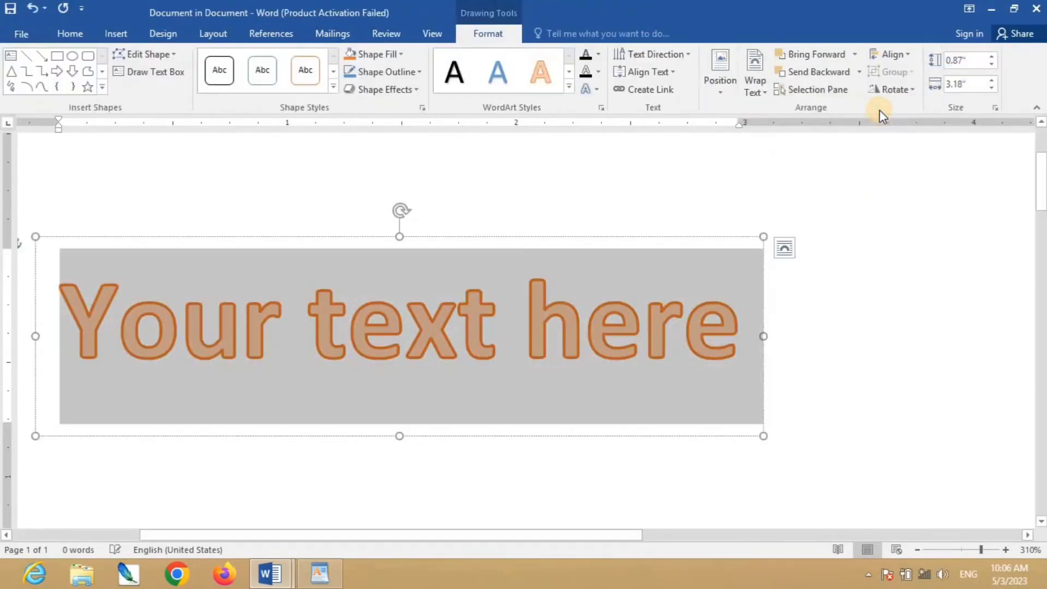
Replace the WordArt placeholder text with "ASTech Computer" and close the embedded document to return to WordPad
{"action": "type", "text": "AD"}
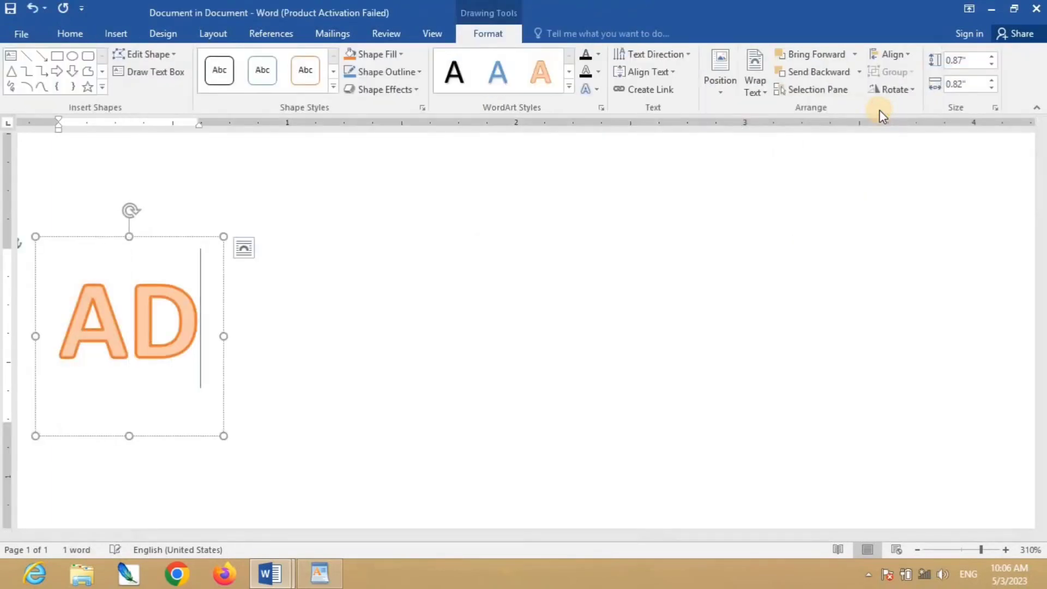
{"action": "key", "text": "BackSpace"}
{"action": "type", "text": "S"}
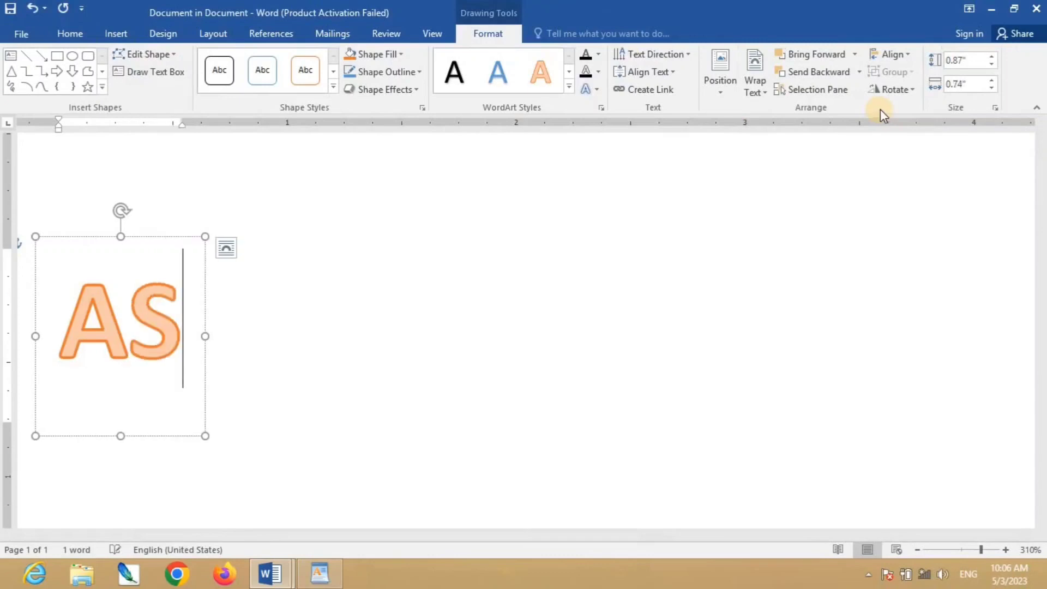
{"action": "type", "text": "Tec"}
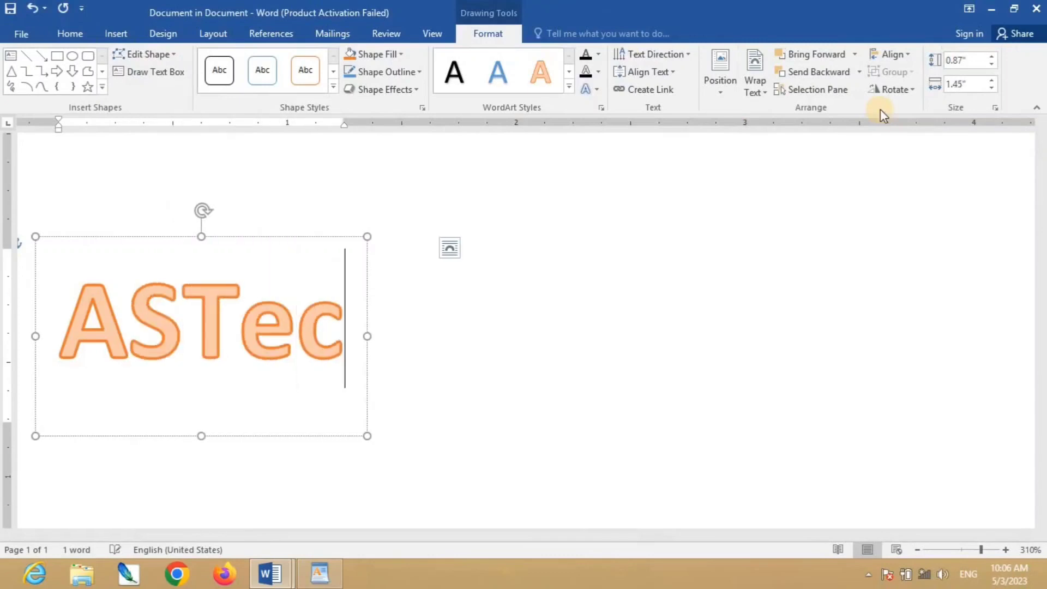
{"action": "type", "text": "h Co"}
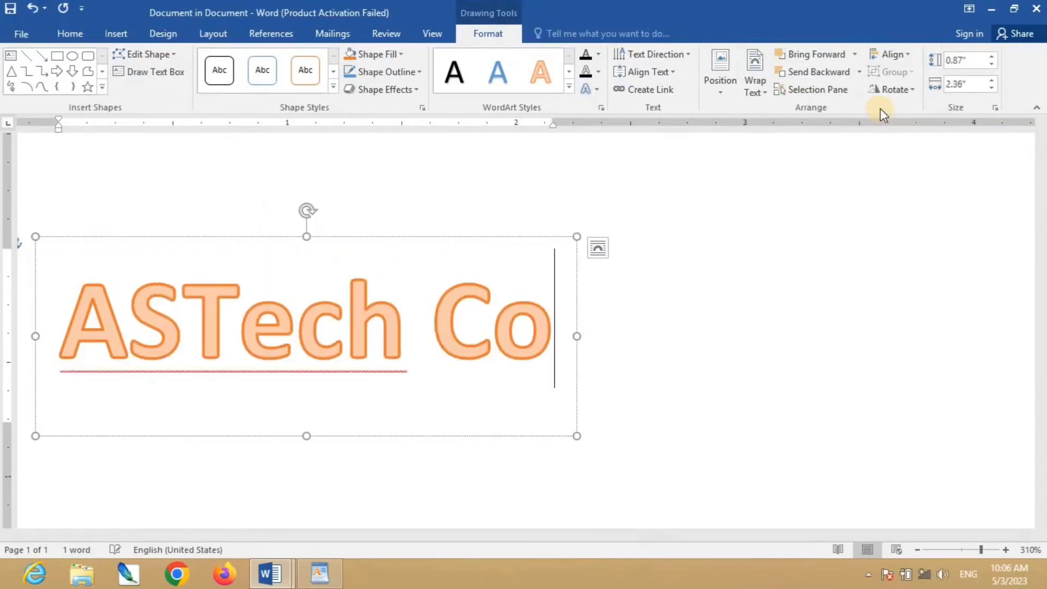
{"action": "type", "text": "mpite"}
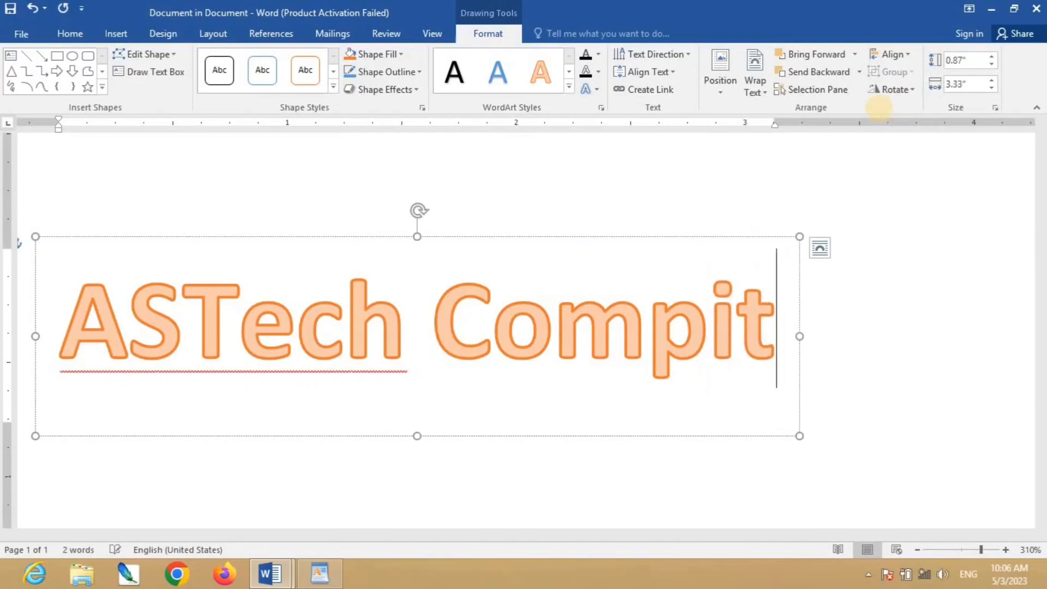
{"action": "key", "text": "BackSpace"}
{"action": "key", "text": "BackSpace"}
{"action": "key", "text": "BackSpace"}
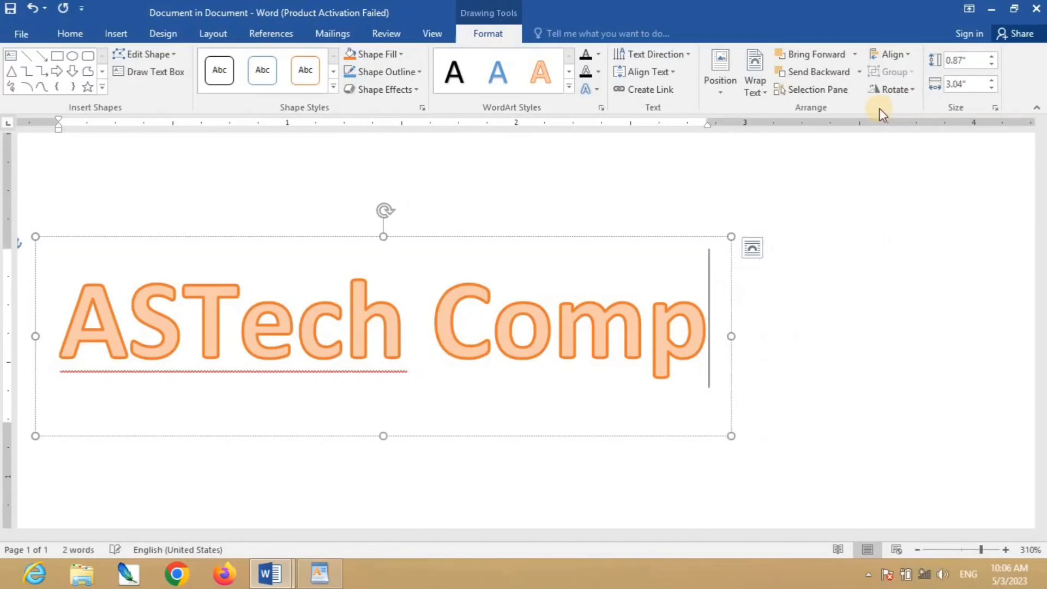
{"action": "type", "text": "uter"}
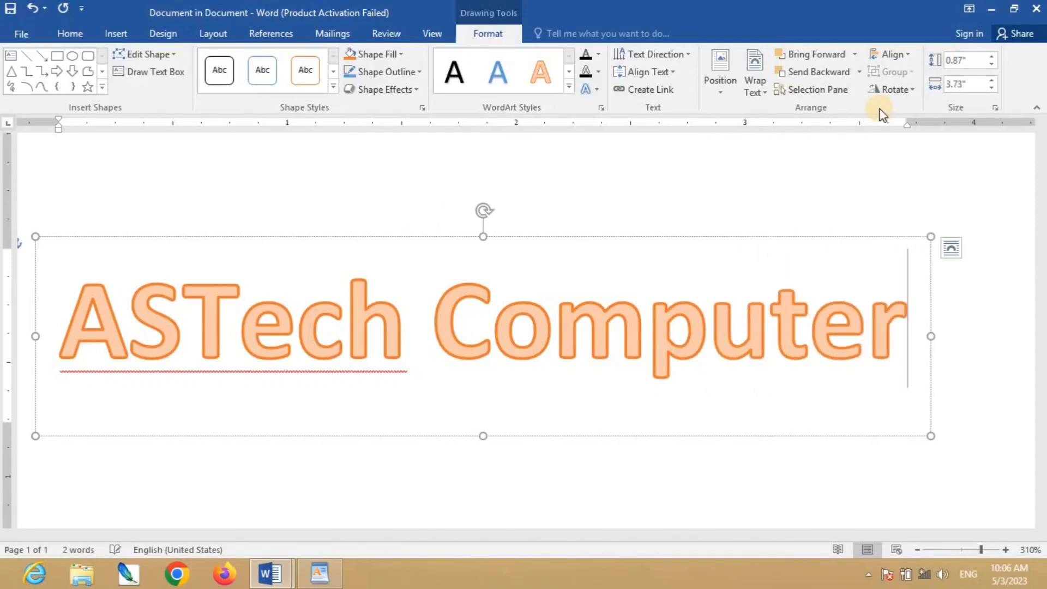
{"action": "left_click", "coordinate": [979, 333]}
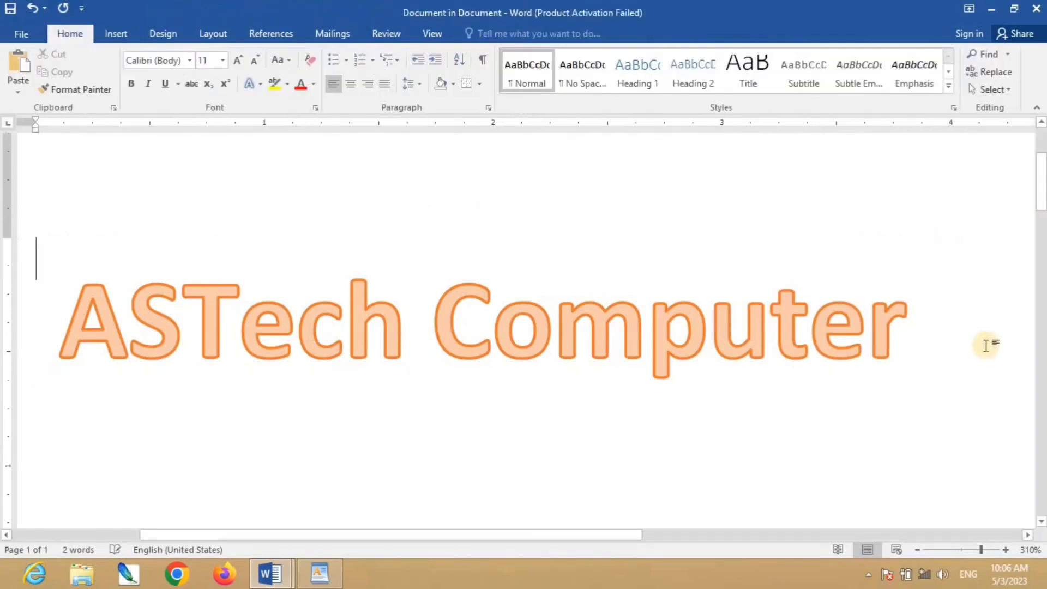
{"action": "left_click", "coordinate": [1036, 9]}
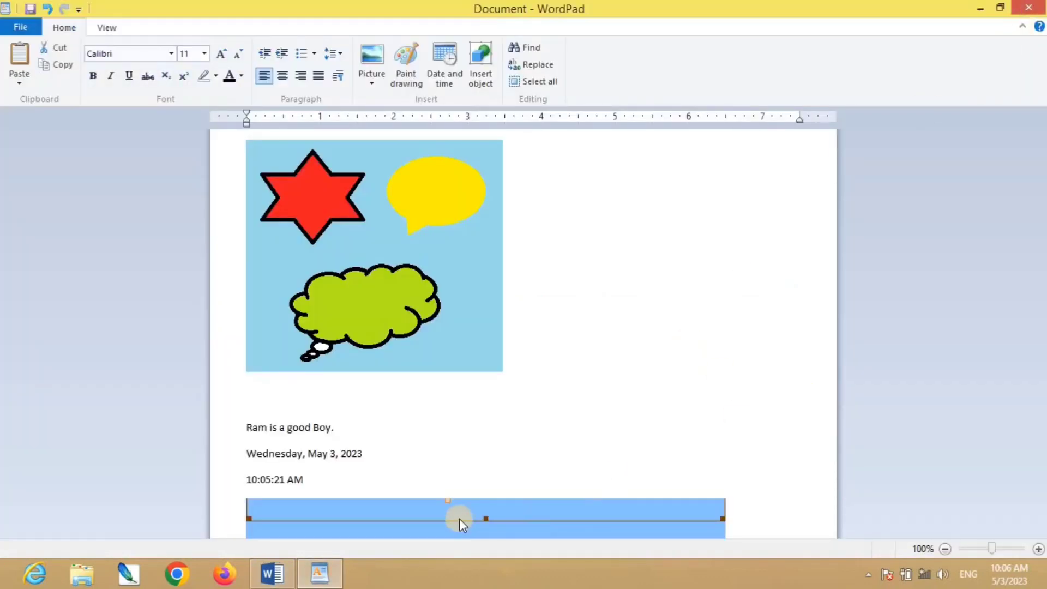
Reopen the embedded WordArt object from the WordPad document to view its editable content, and close it again
{"action": "double_click", "coordinate": [459, 519]}
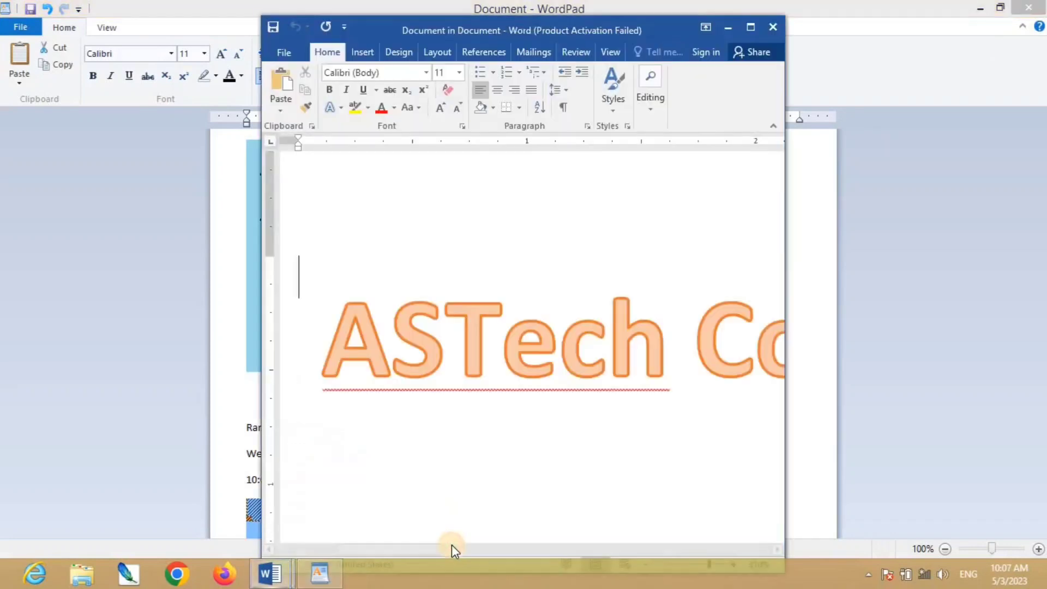
{"action": "left_click", "coordinate": [773, 27]}
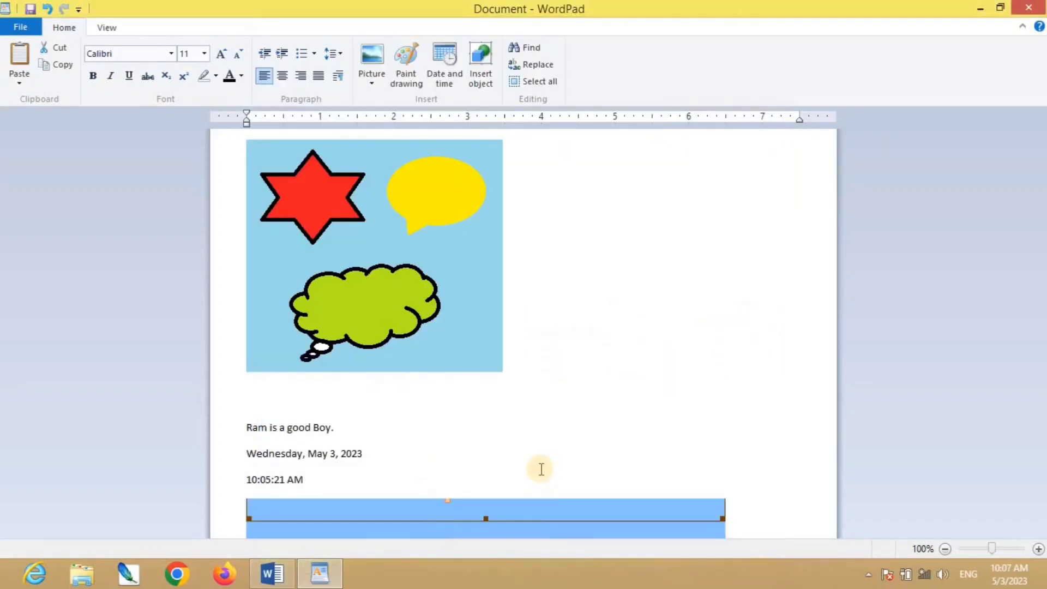
{"action": "left_click", "coordinate": [313, 519]}
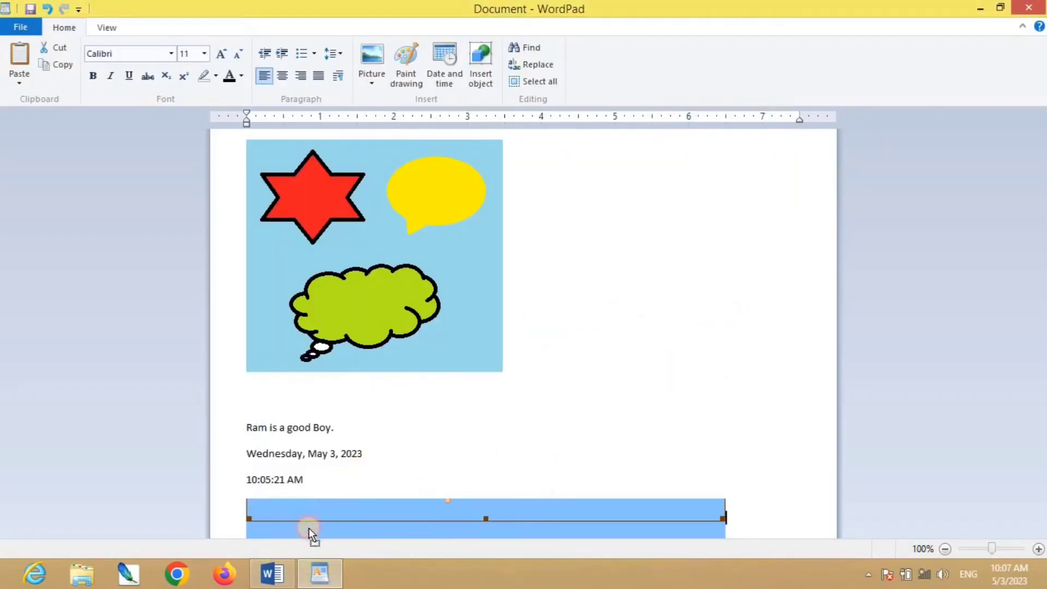
{"action": "left_click", "coordinate": [772, 252]}
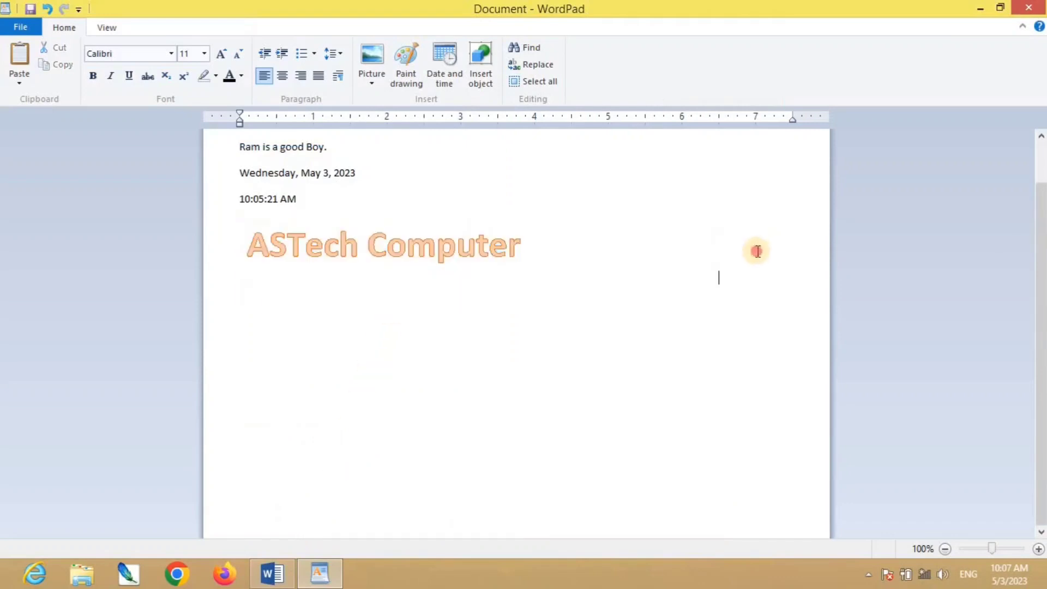
{"action": "left_click", "coordinate": [473, 256]}
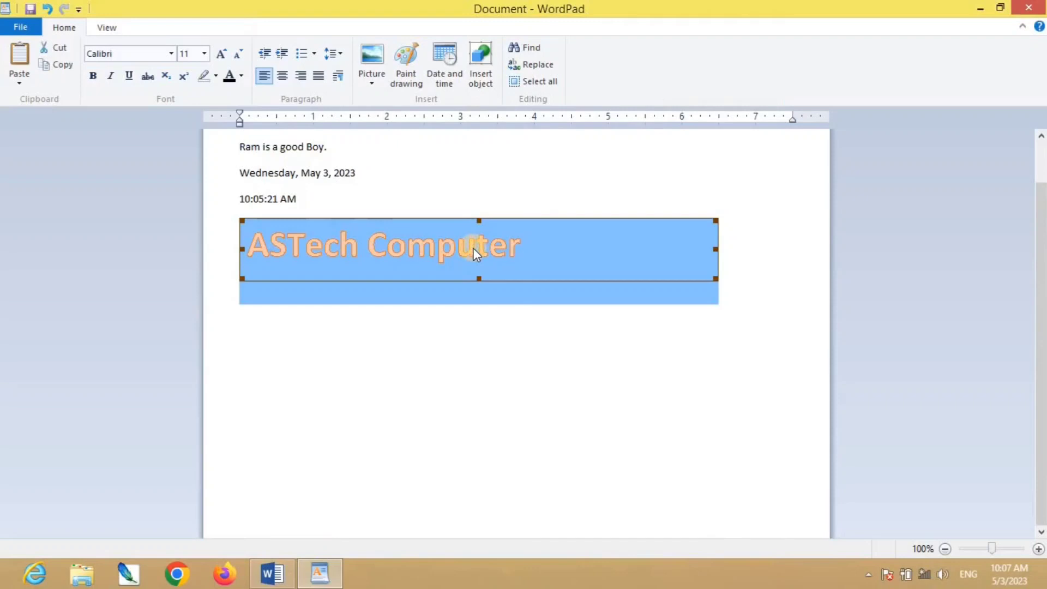
{"action": "double_click", "coordinate": [474, 250]}
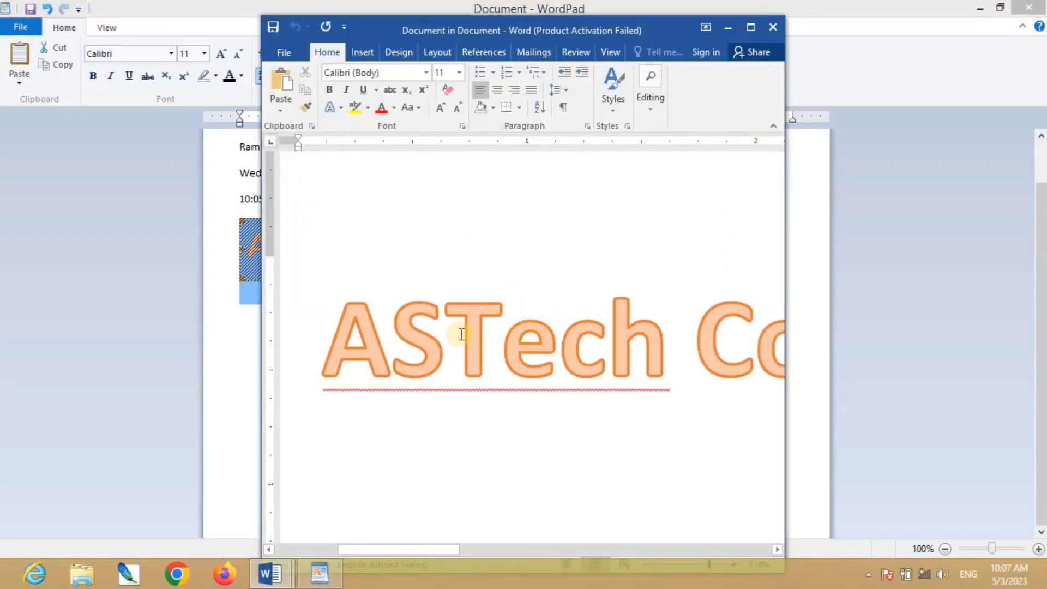
{"action": "left_click", "coordinate": [774, 28]}
{"action": "left_click", "coordinate": [753, 254]}
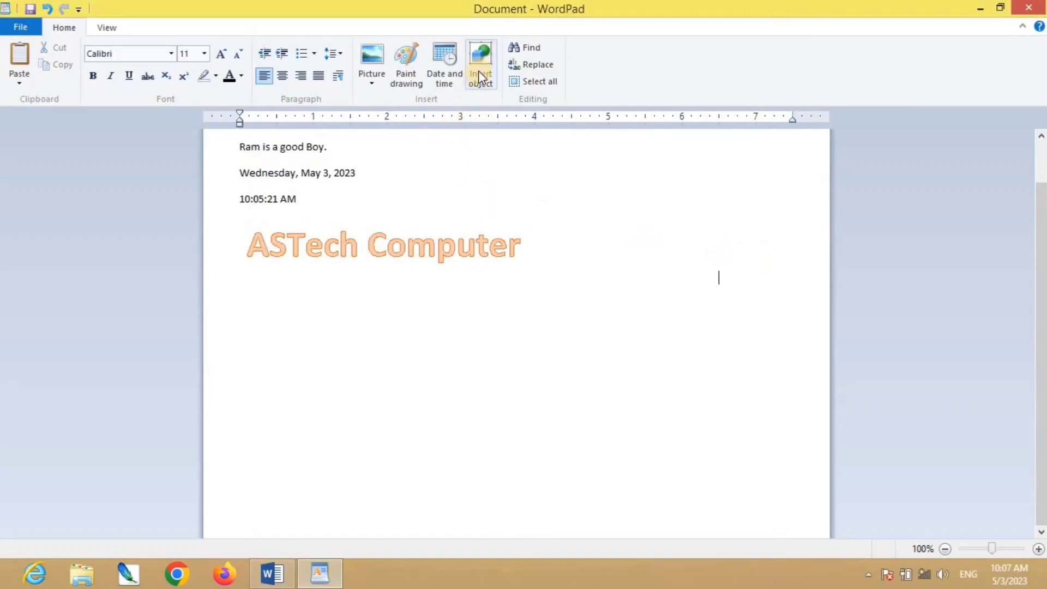
Insert a new Microsoft Word Document object, displayed as an icon, beside the "ASTech Computer" WordArt object
{"action": "left_click", "coordinate": [325, 250]}
{"action": "left_click", "coordinate": [489, 89]}
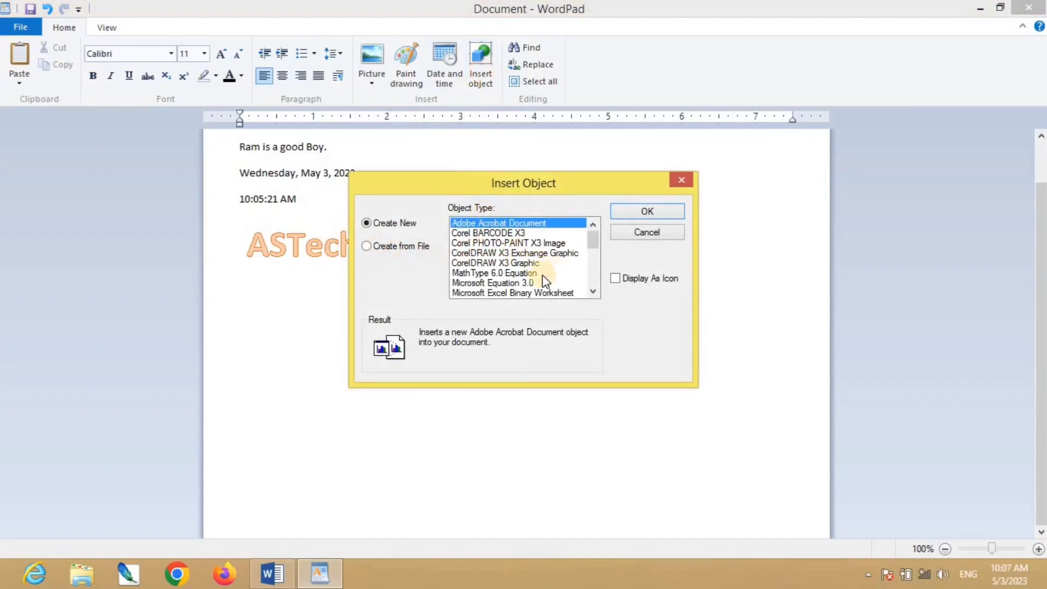
{"action": "left_click", "coordinate": [593, 291]}
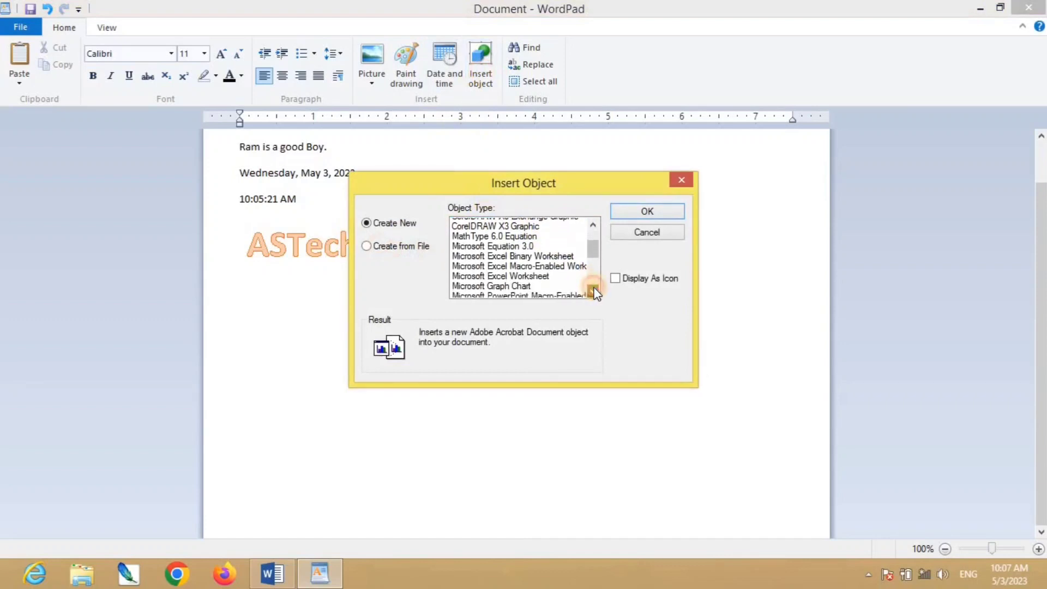
{"action": "left_click", "coordinate": [593, 292]}
{"action": "left_click", "coordinate": [593, 292]}
{"action": "left_click", "coordinate": [593, 292]}
{"action": "left_click", "coordinate": [593, 292]}
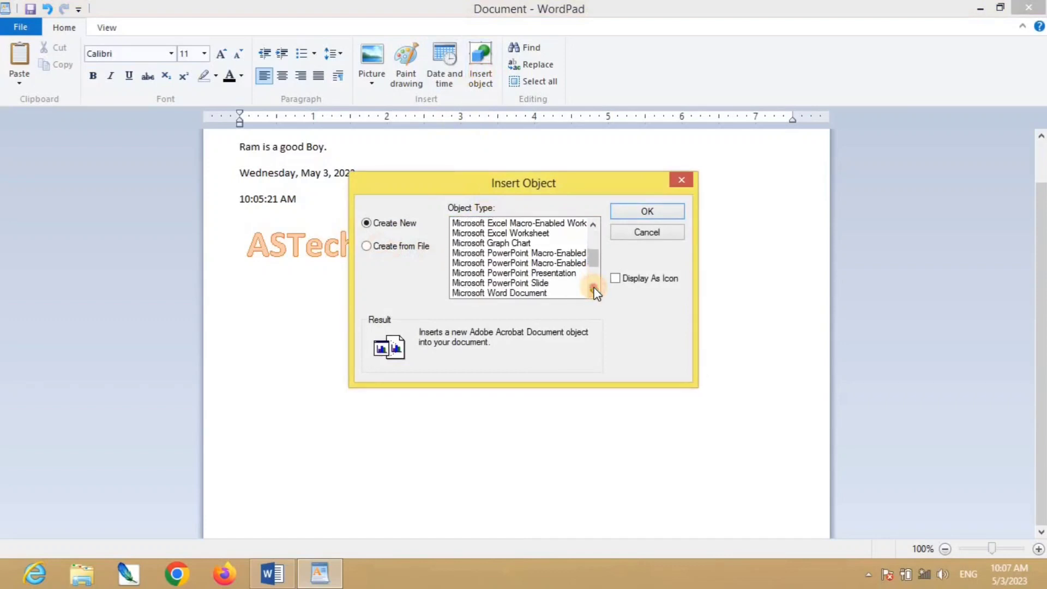
{"action": "left_click", "coordinate": [593, 292]}
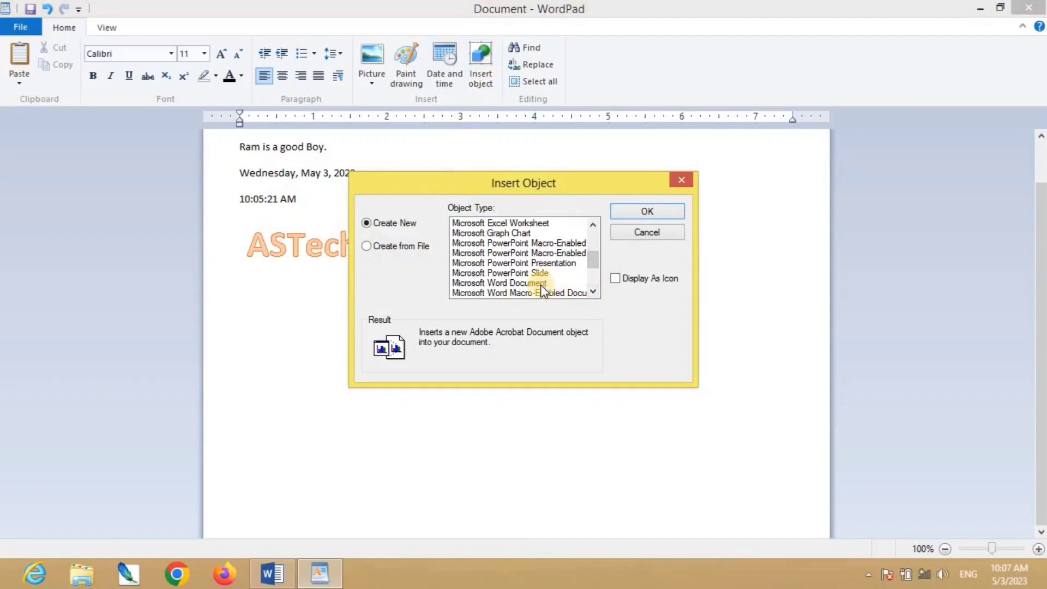
{"action": "left_click", "coordinate": [542, 284]}
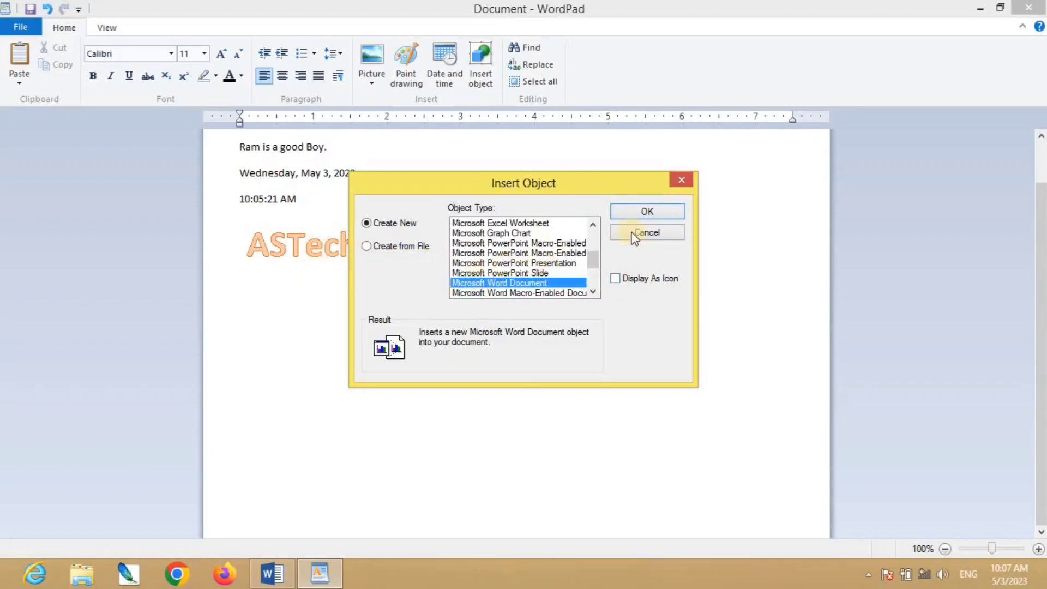
{"action": "left_click", "coordinate": [615, 279]}
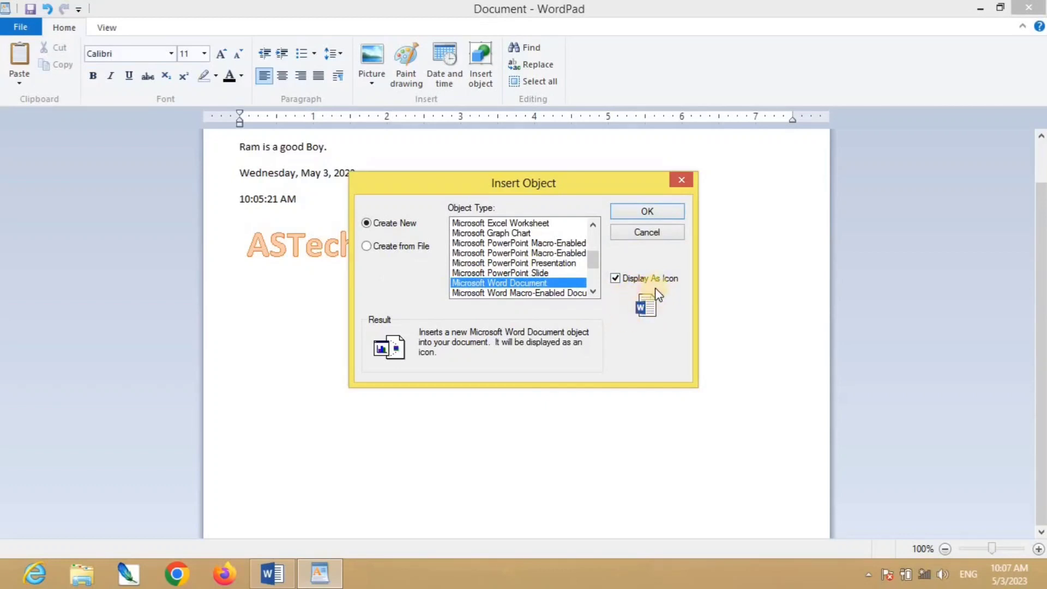
{"action": "left_click", "coordinate": [652, 218]}
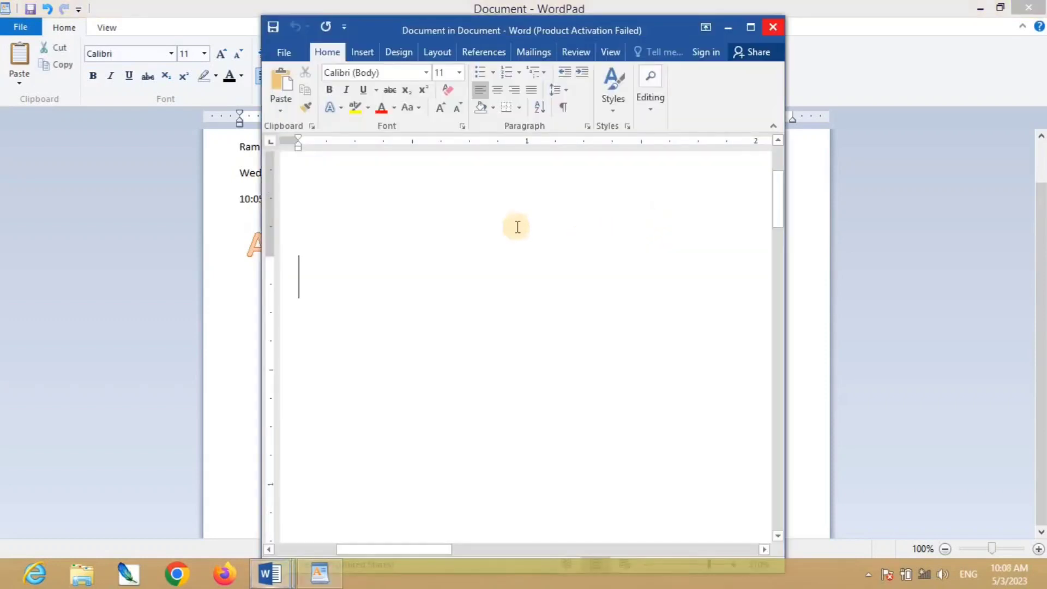
Maximize the new embedded Word document and insert WordArt in the light orange fill style with an orange outline
{"action": "left_click", "coordinate": [748, 27]}
{"action": "left_click", "coordinate": [117, 33]}
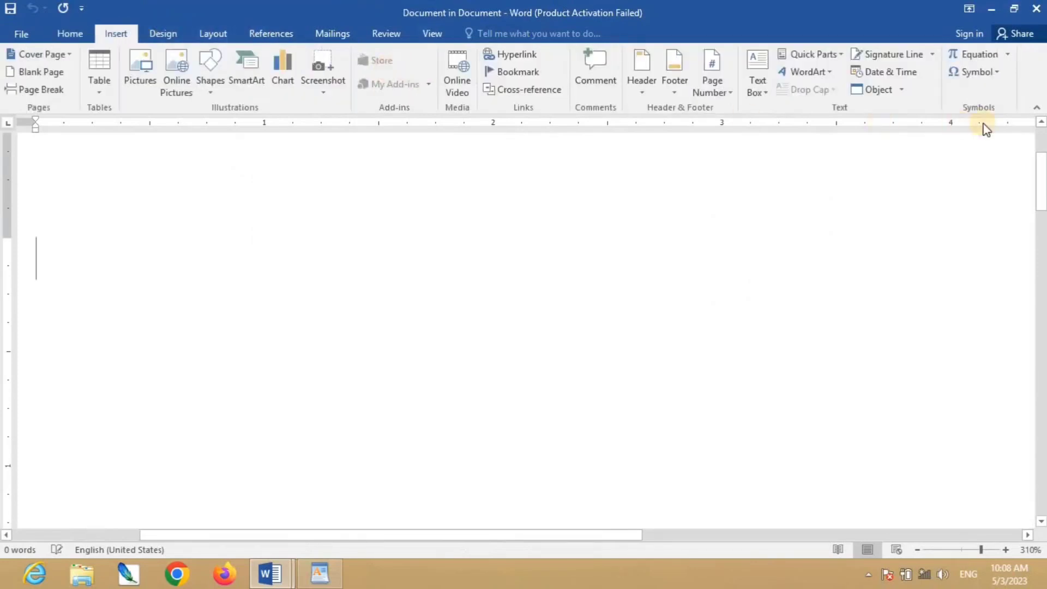
{"action": "left_click", "coordinate": [810, 72]}
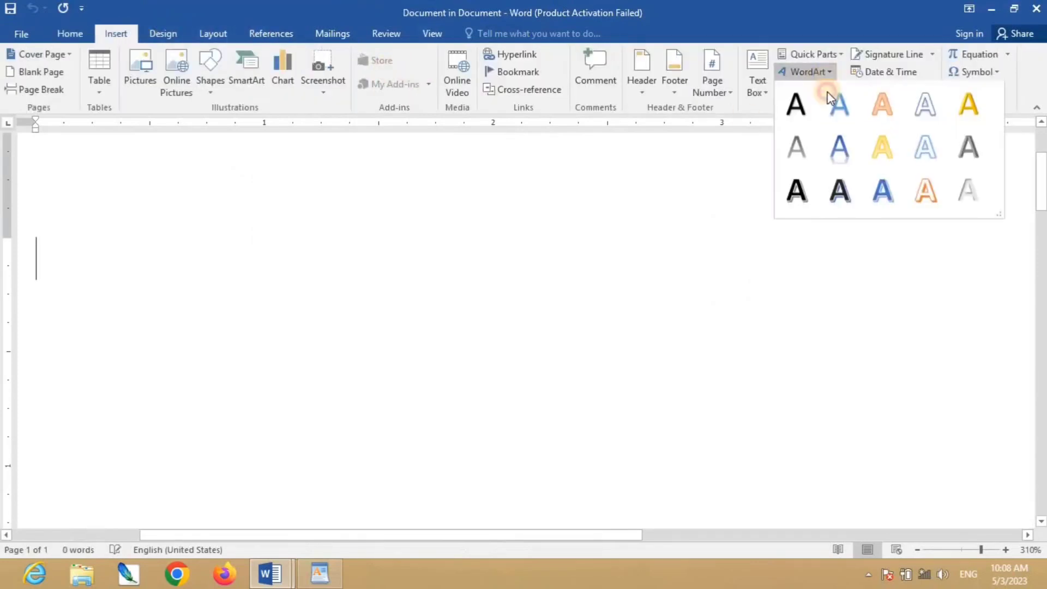
{"action": "left_click", "coordinate": [885, 111]}
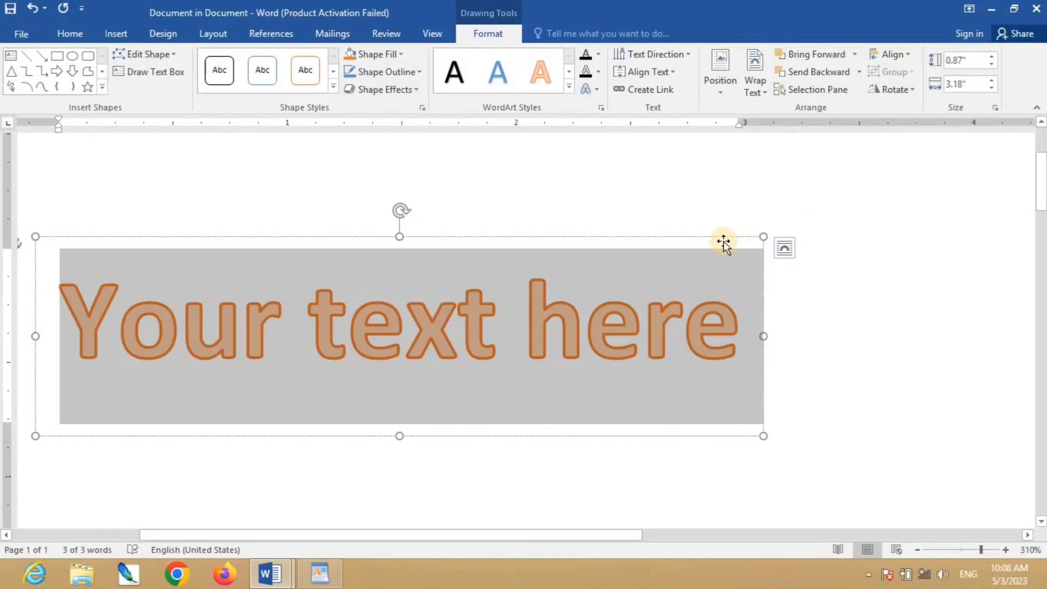
Replace the WordArt placeholder text with a sample first name and close the embedded document to return to WordPad
{"action": "type", "text": "Ram"}
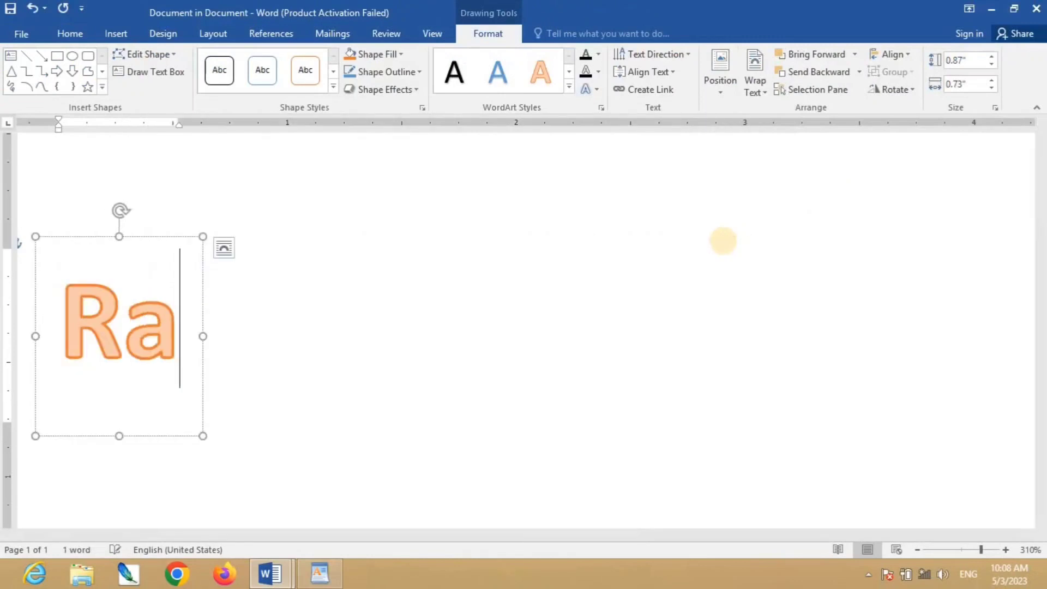
{"action": "left_click", "coordinate": [546, 330]}
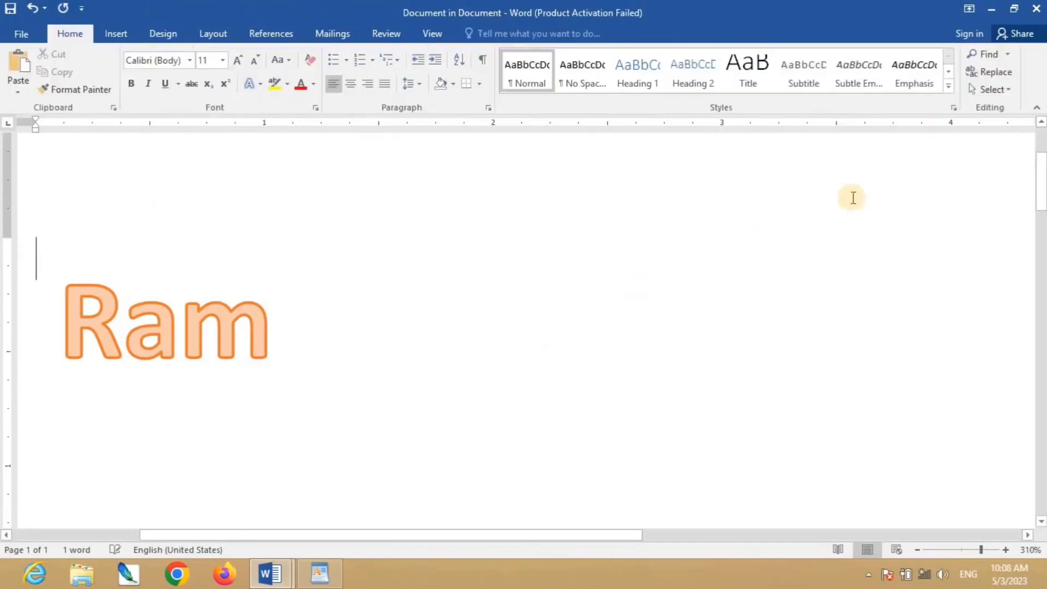
{"action": "left_click", "coordinate": [1036, 10]}
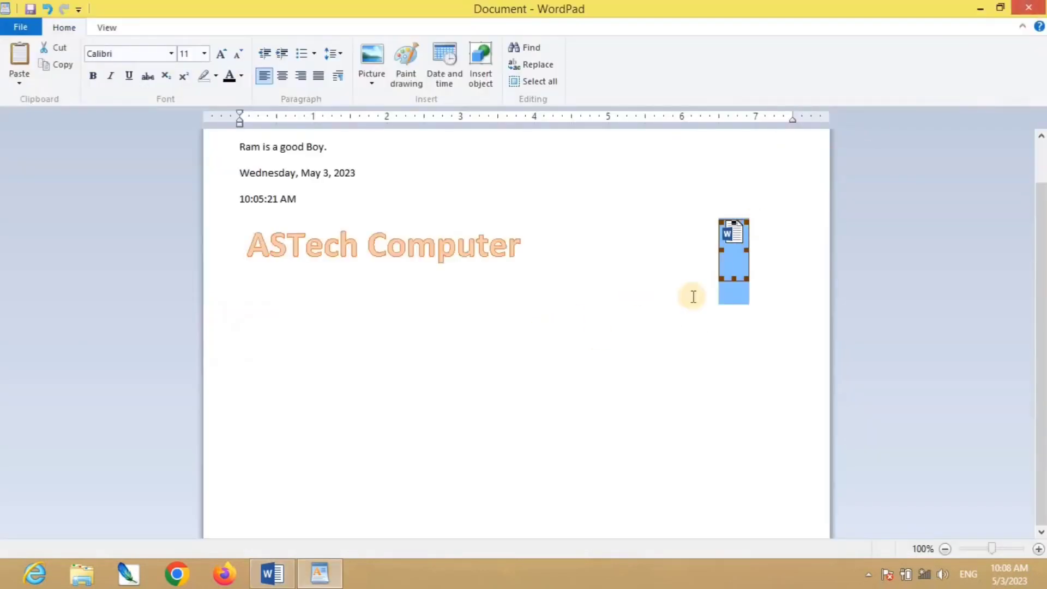
Open the embedded document from its Word icon to view the WordArt inside, and close it again
{"action": "left_click", "coordinate": [757, 245]}
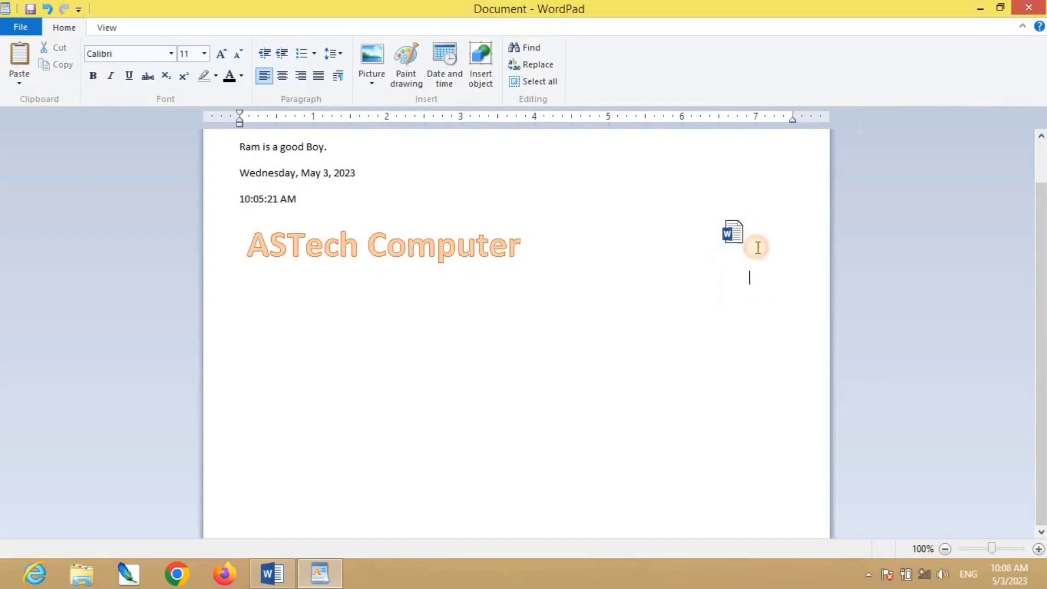
{"action": "left_click", "coordinate": [735, 234]}
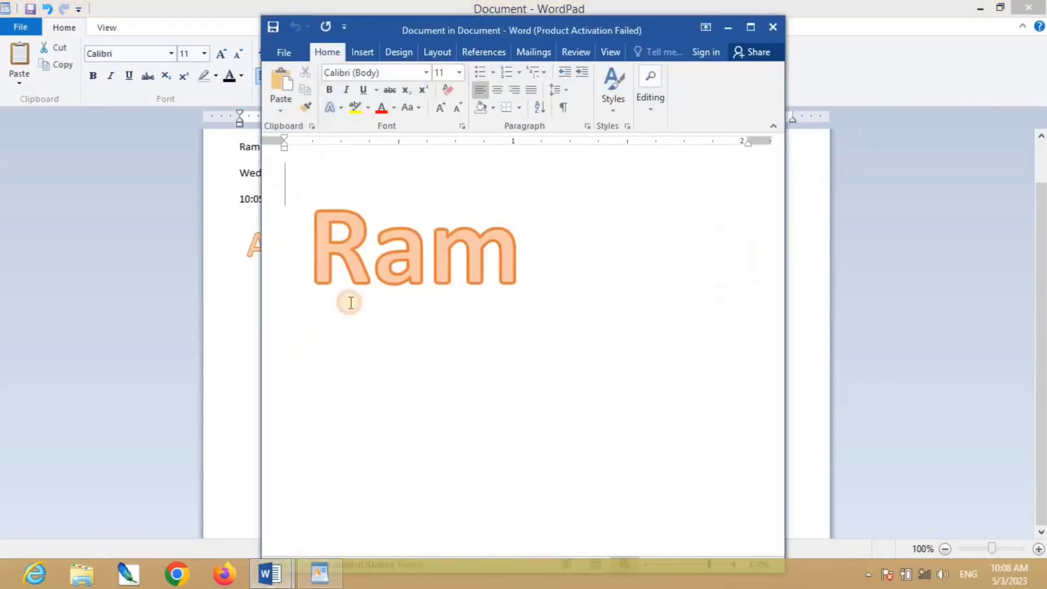
{"action": "left_click", "coordinate": [773, 27]}
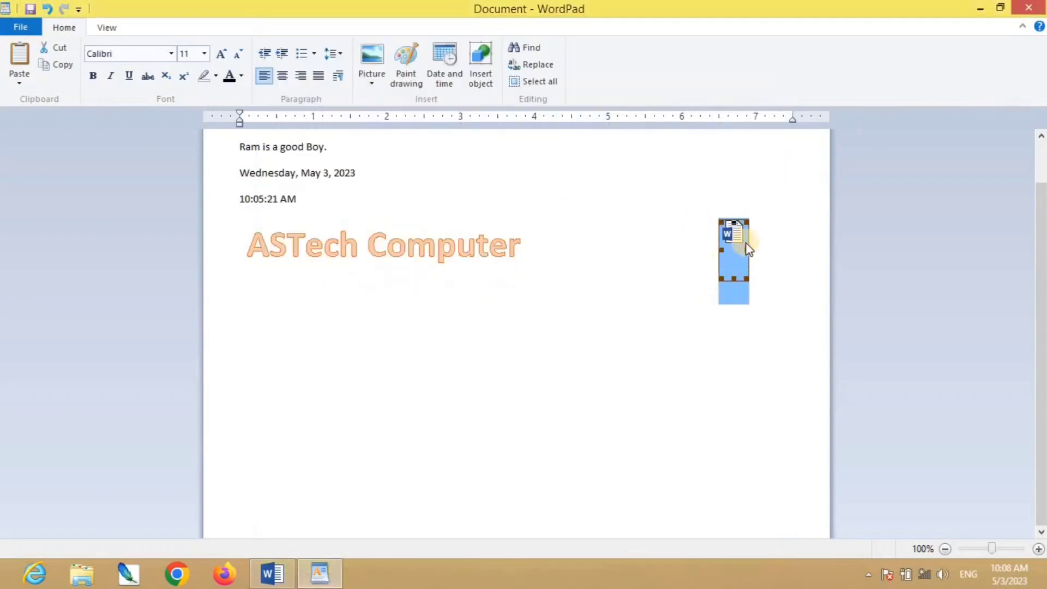
Widen the Word icon object, and reopen its embedded document to check the content before closing it
{"action": "left_click_drag", "start_coordinate": [724, 249], "coordinate": [693, 252]}
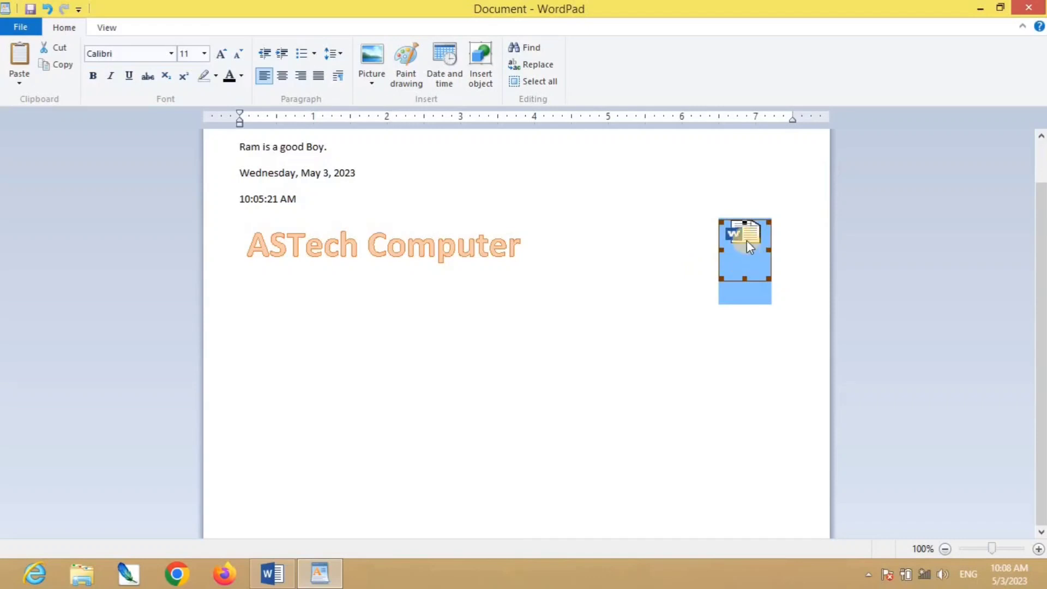
{"action": "left_click", "coordinate": [712, 267]}
{"action": "double_click", "coordinate": [752, 235]}
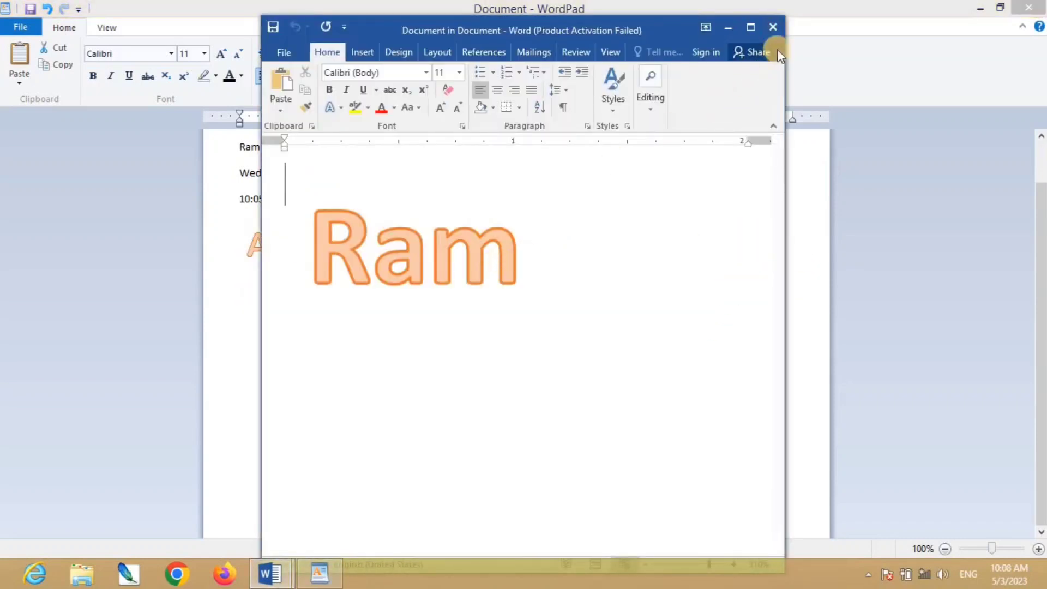
{"action": "left_click", "coordinate": [774, 27]}
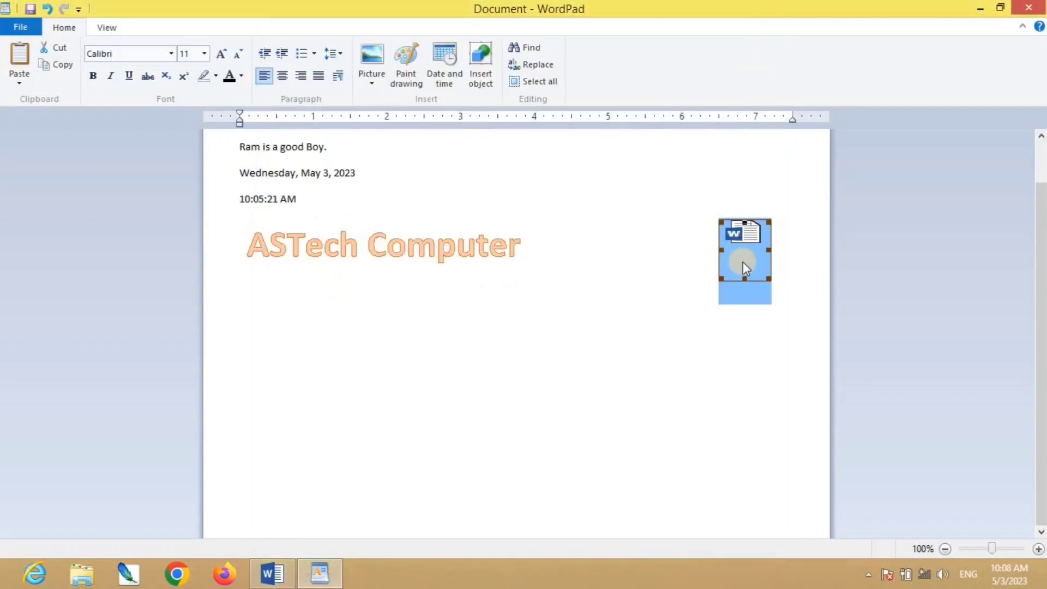
Select the "ASTech Computer" object for comparison with the icon object, deselect it, and minimize the WordPad window
{"action": "left_click", "coordinate": [411, 250]}
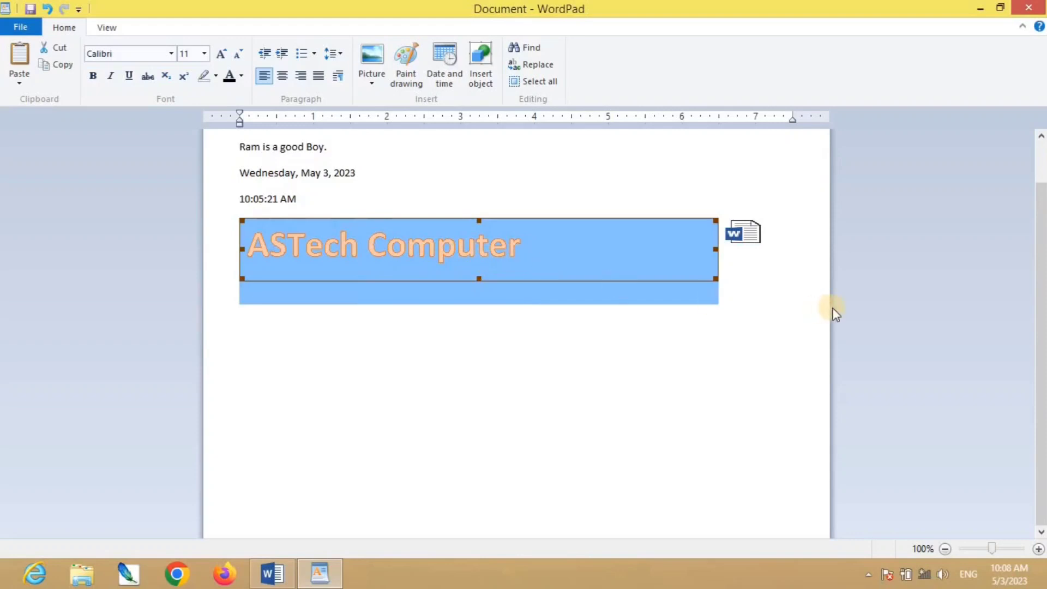
{"action": "left_click", "coordinate": [787, 300]}
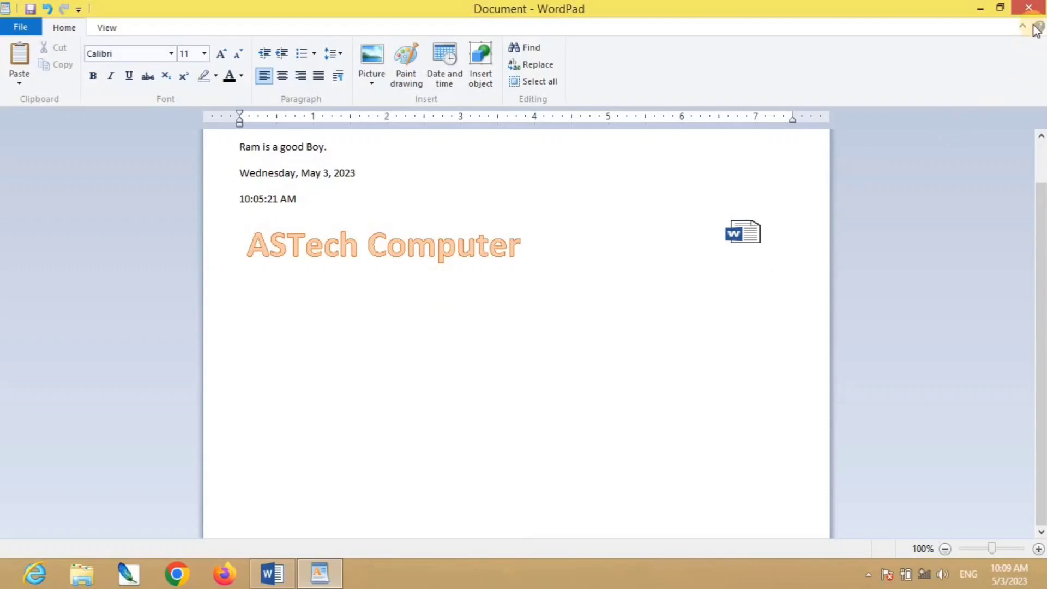
{"action": "left_click", "coordinate": [981, 13]}
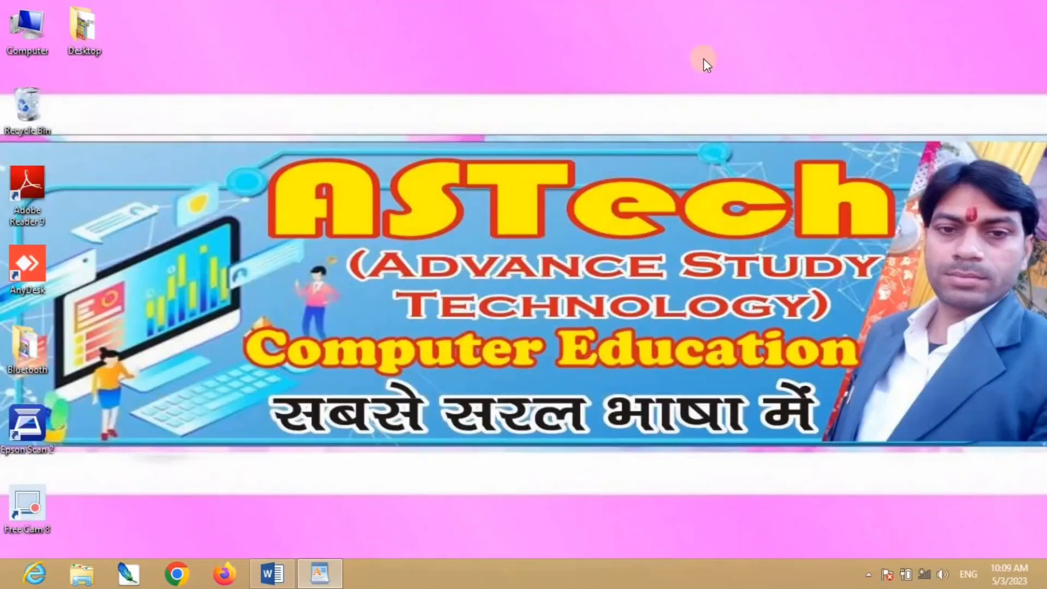